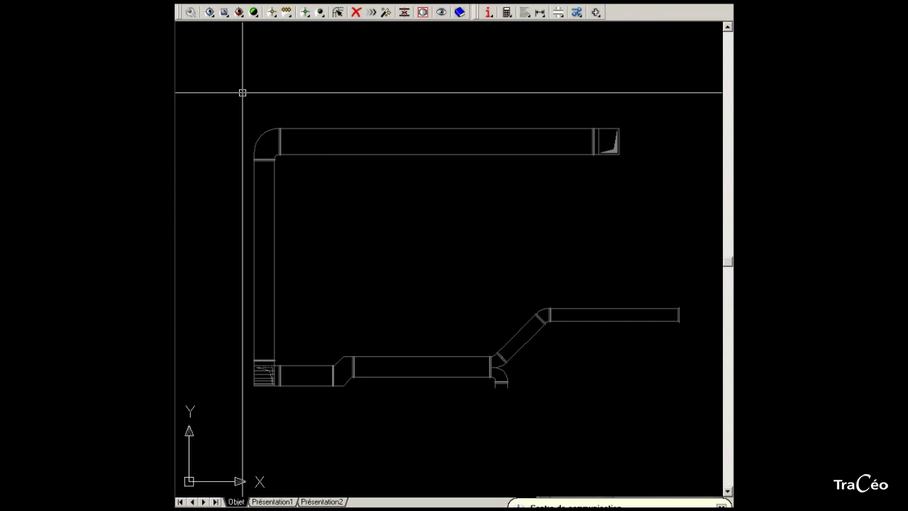
Step: Show the AutoFLUID 'Gaine rectangulaire' rectangular duct toolbar
right_click(223, 12)
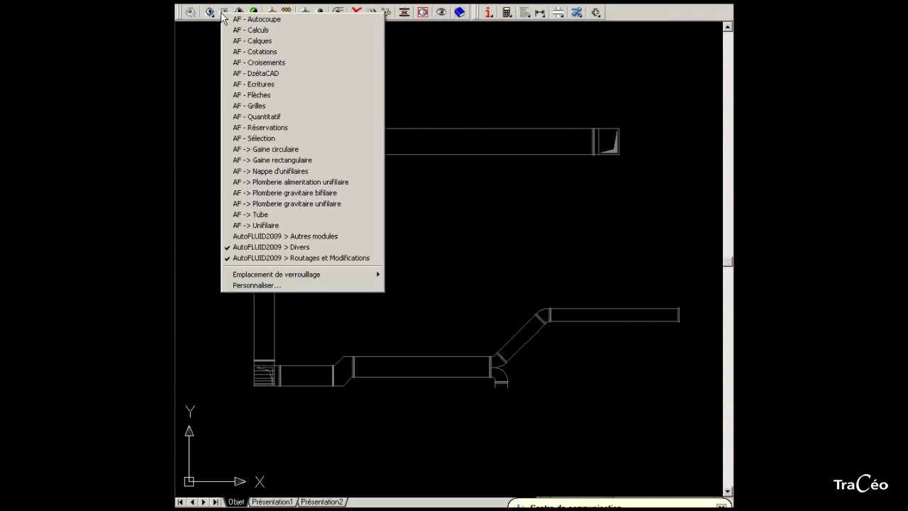
click(295, 160)
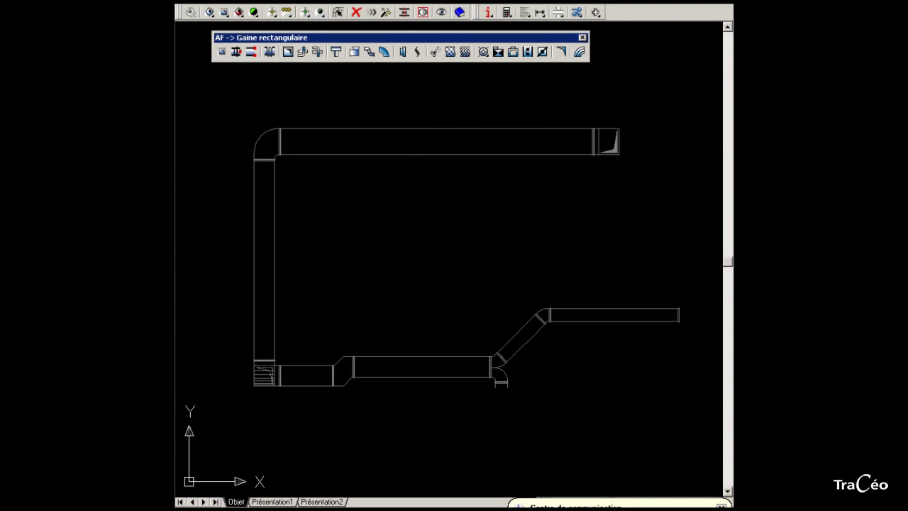
Step: Start a 900×700 Air neuf rectangular duct coming from above at the top-right point, with a NORMAL elbow
click(222, 51)
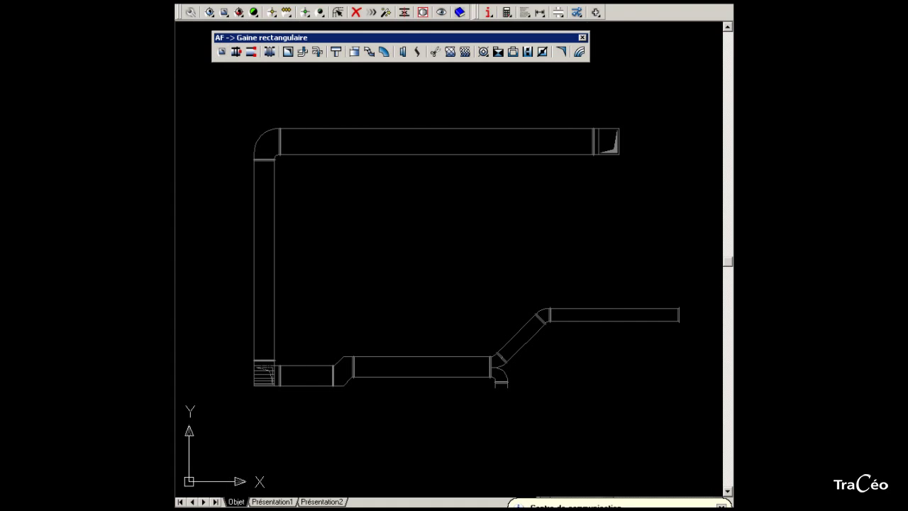
click(611, 130)
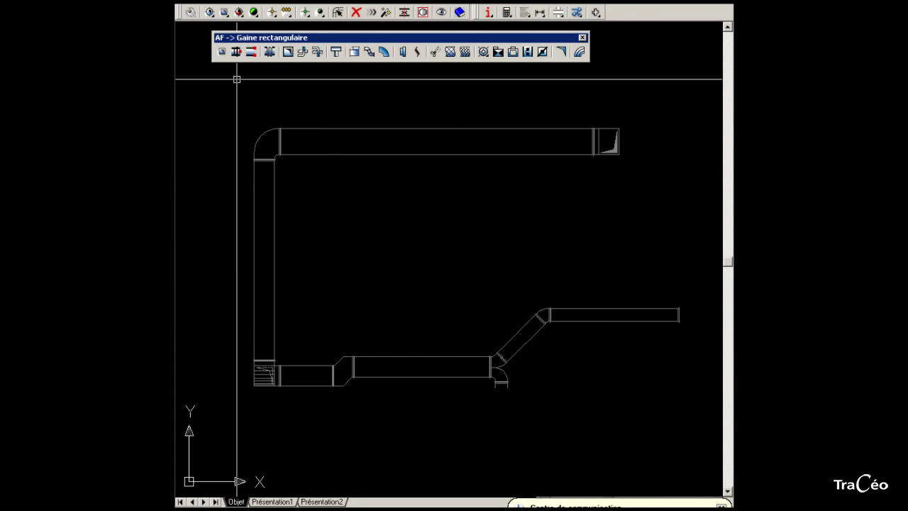
click(221, 51)
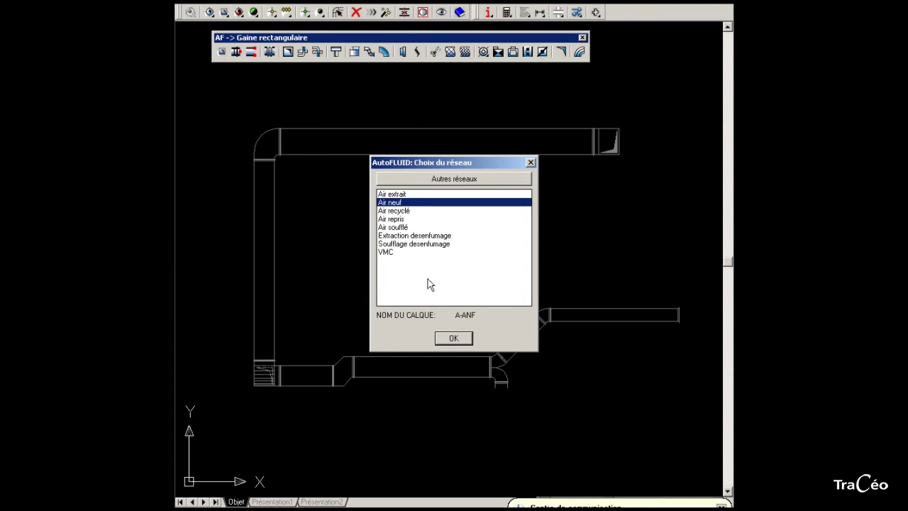
click(453, 338)
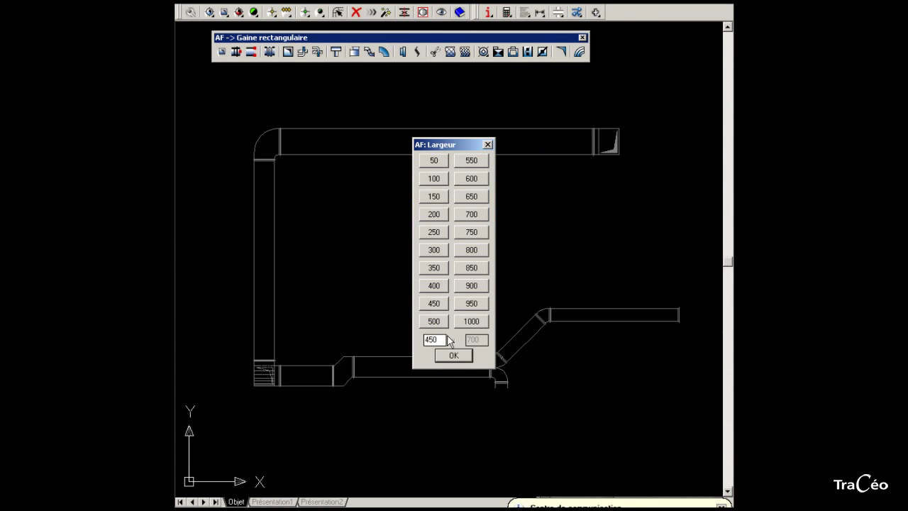
click(471, 286)
click(471, 215)
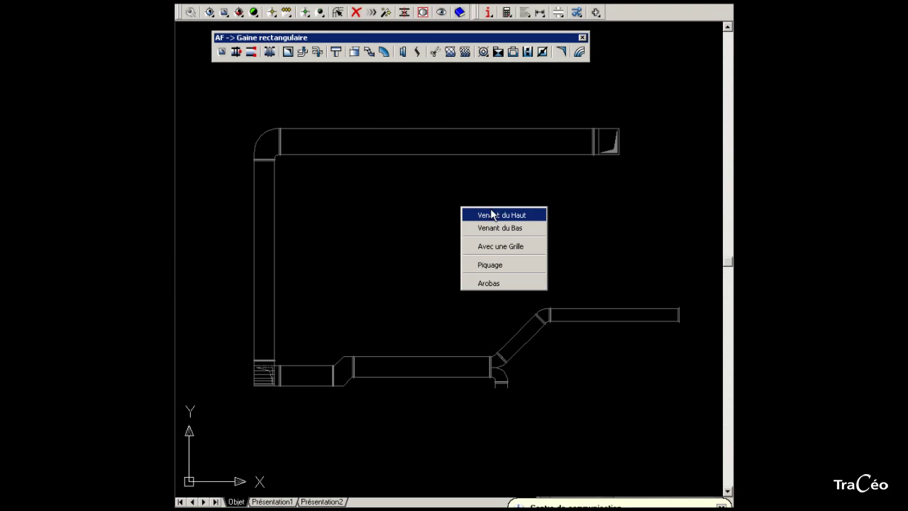
click(531, 217)
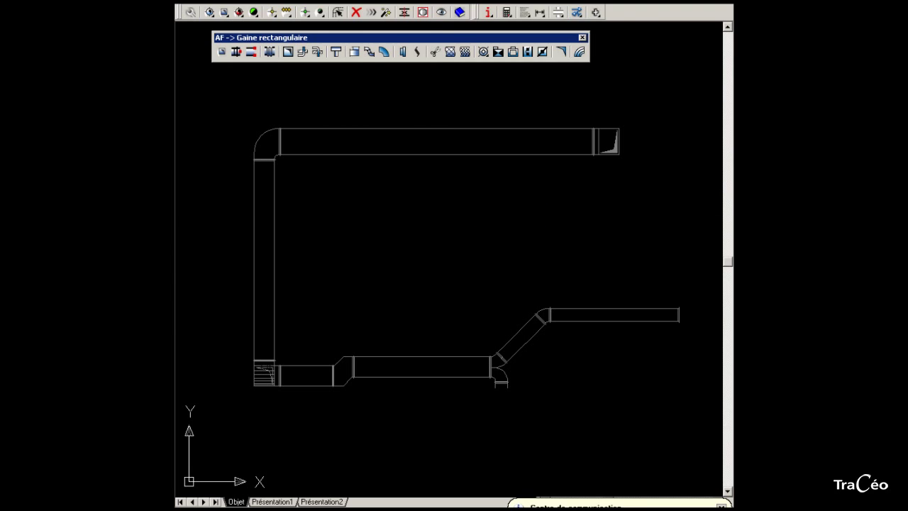
click(607, 95)
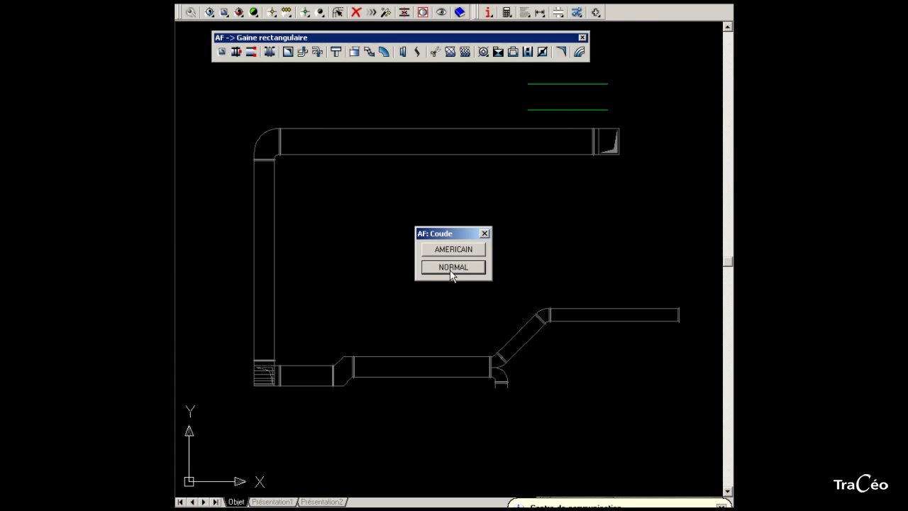
click(453, 267)
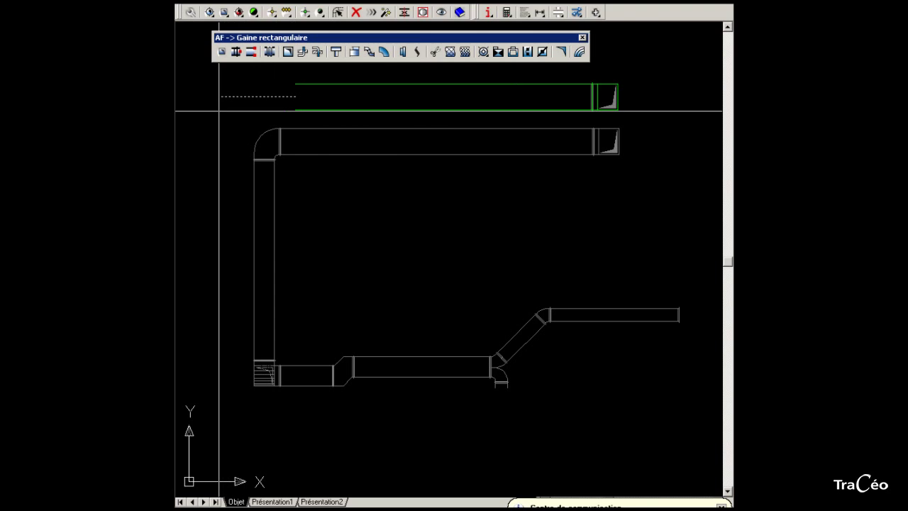
Step: Insert an American elbow (Coude americain) with the duct width changed to 700
right_click(218, 111)
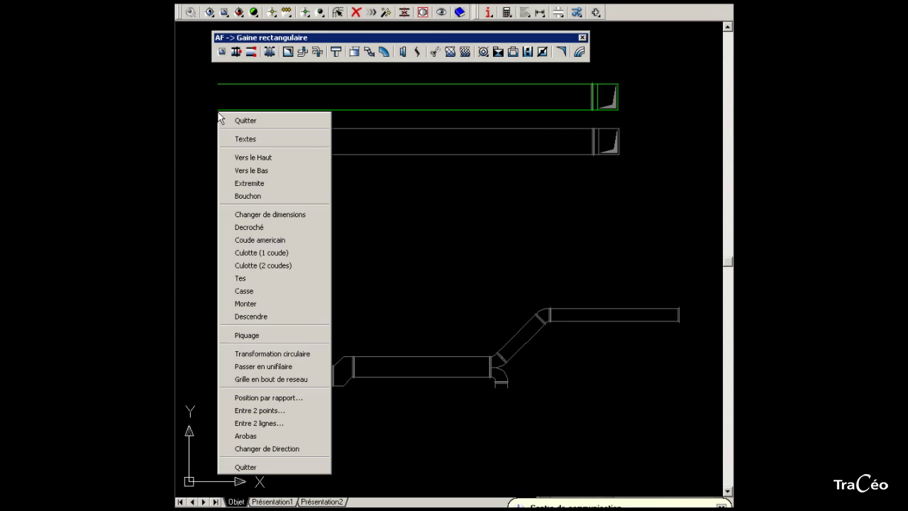
click(272, 240)
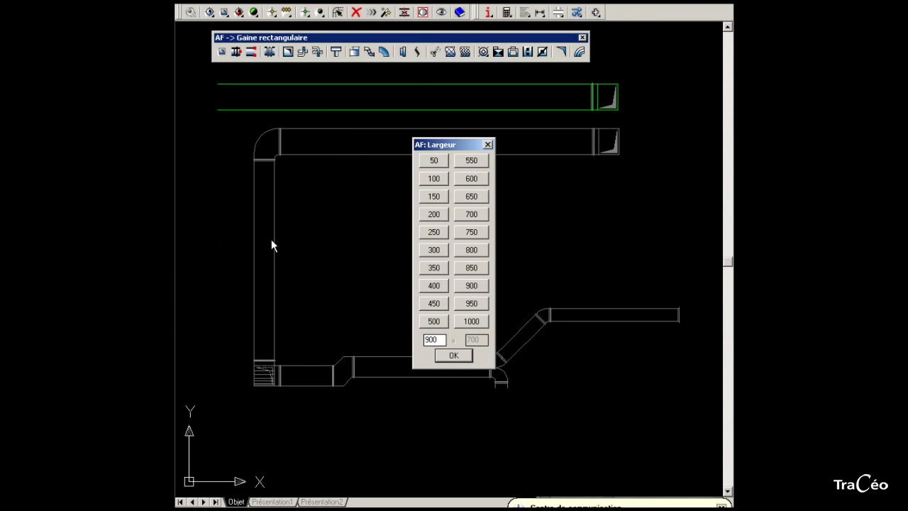
click(472, 214)
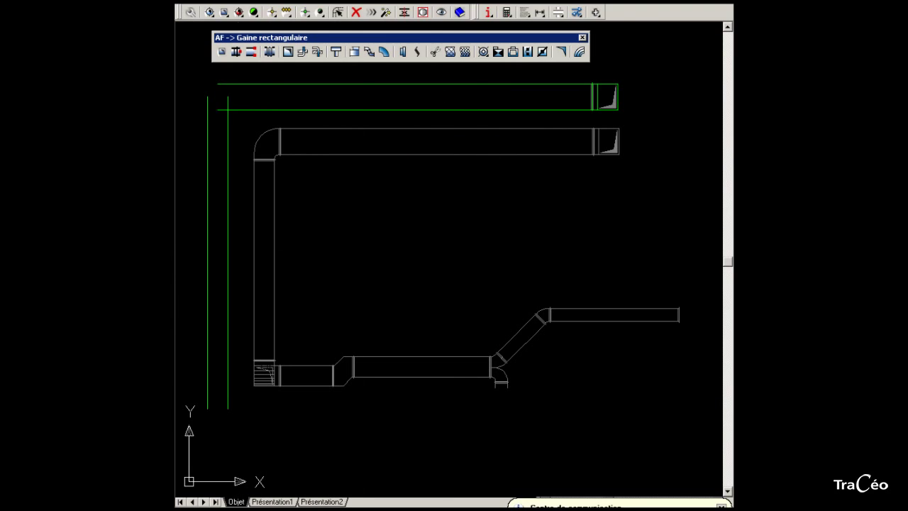
Step: Take the duct down the left side and turn it along the bottom, using NORMAL elbows
right_click(238, 408)
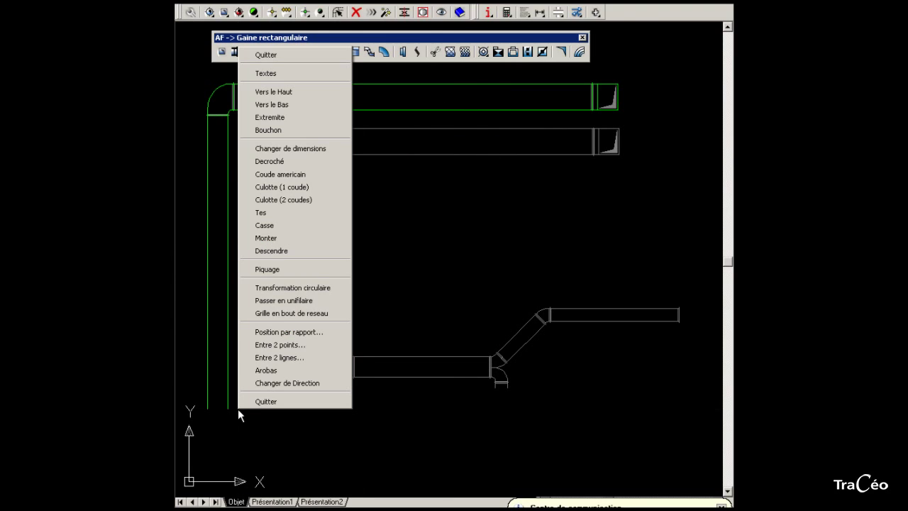
click(285, 251)
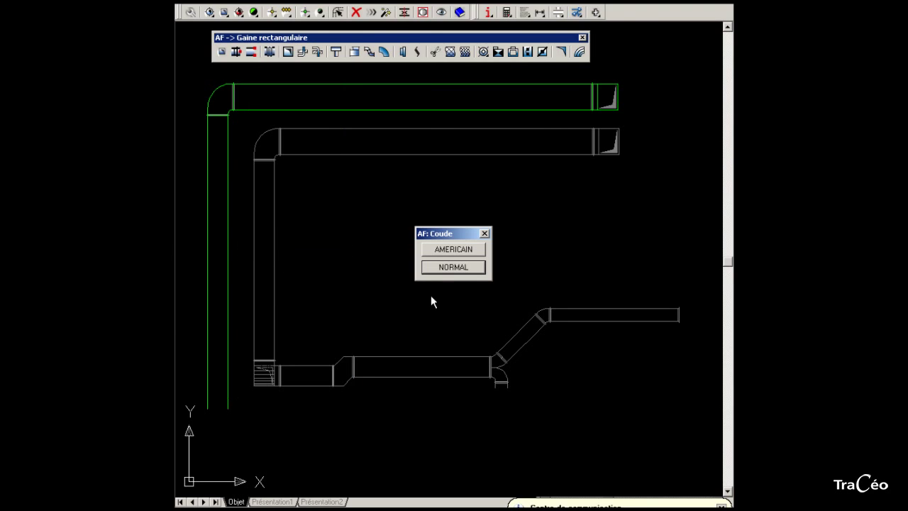
click(448, 269)
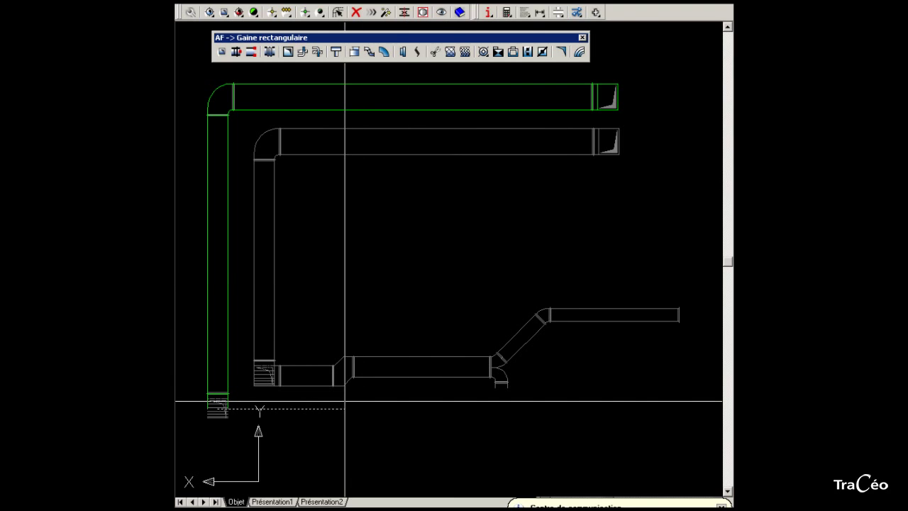
click(390, 402)
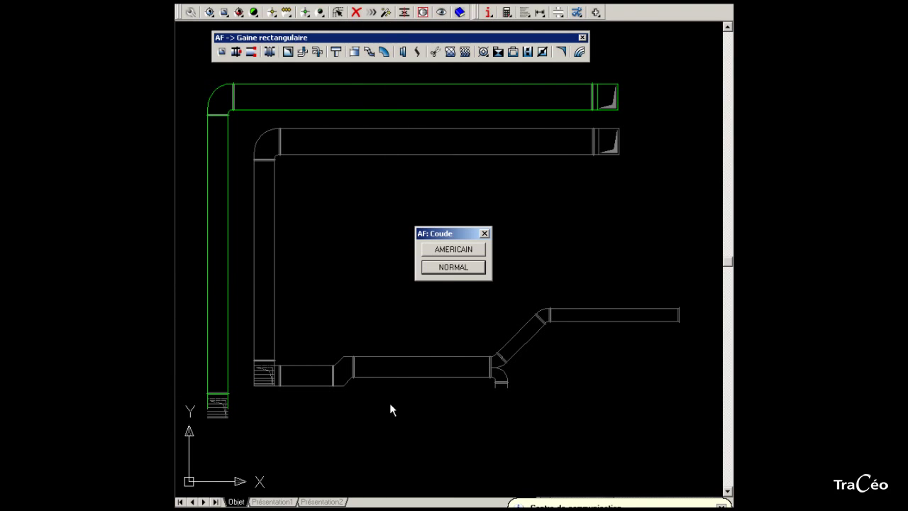
click(449, 269)
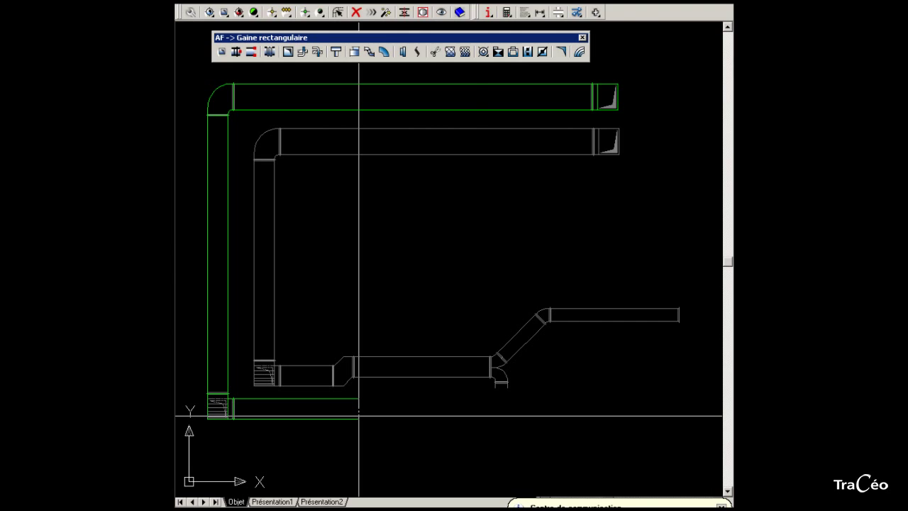
Step: Insert a 250 mm Décroché offset in the bottom duct and keep running it right
right_click(358, 415)
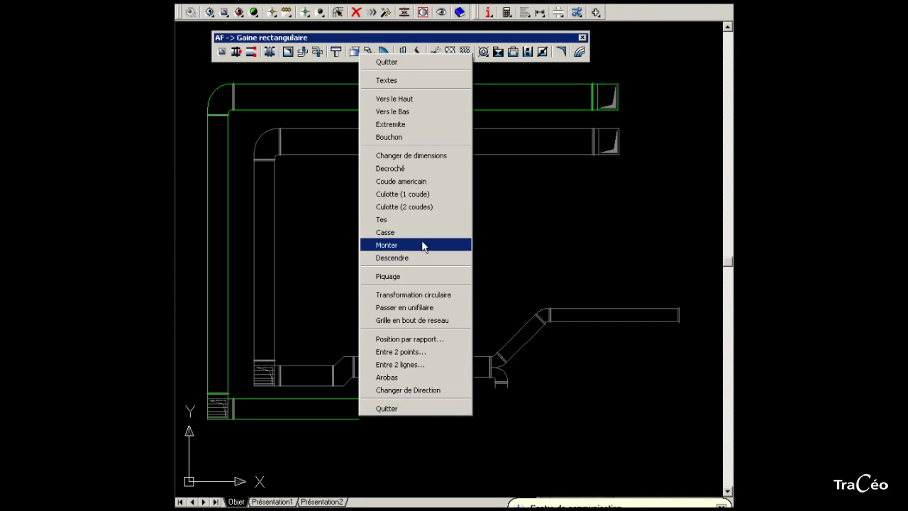
click(424, 171)
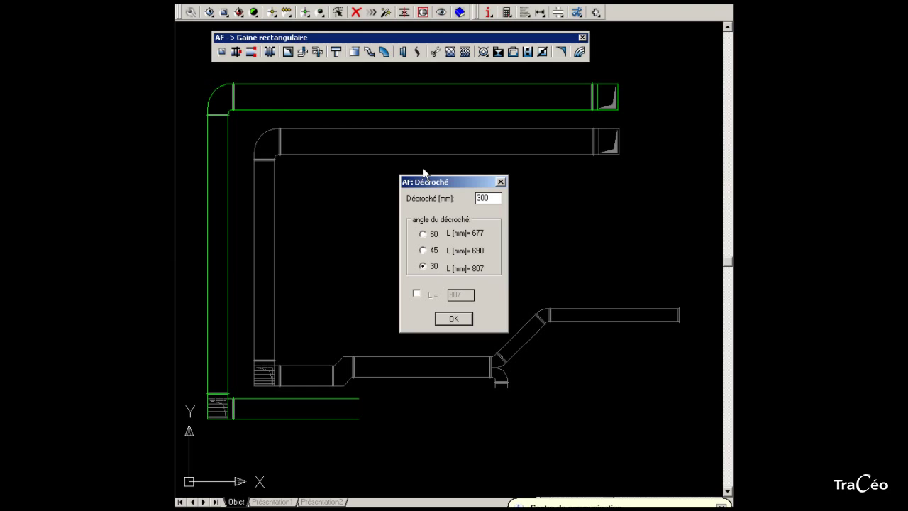
drag(489, 199, 476, 201)
text(250)
click(427, 269)
click(454, 318)
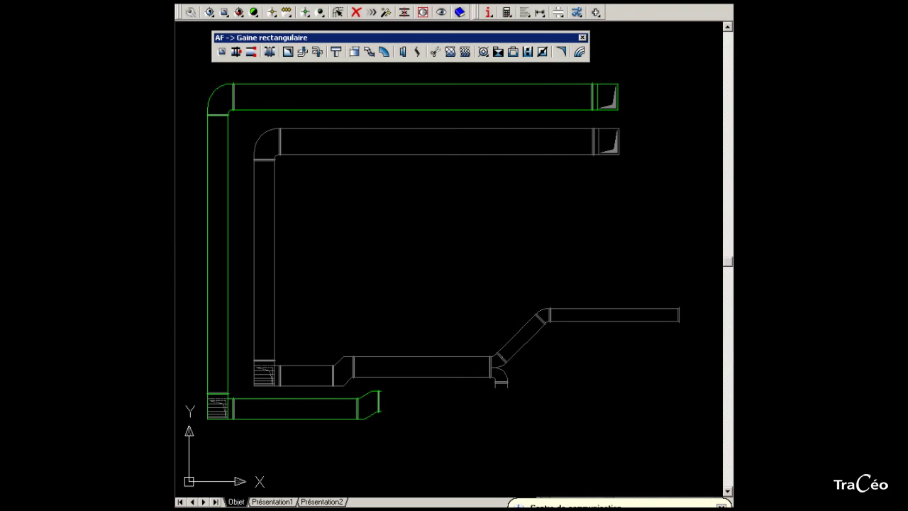
Step: Add a Culotte (2 coudes) with both branches 450 wide, the first at 45° and the second at 90°
right_click(565, 400)
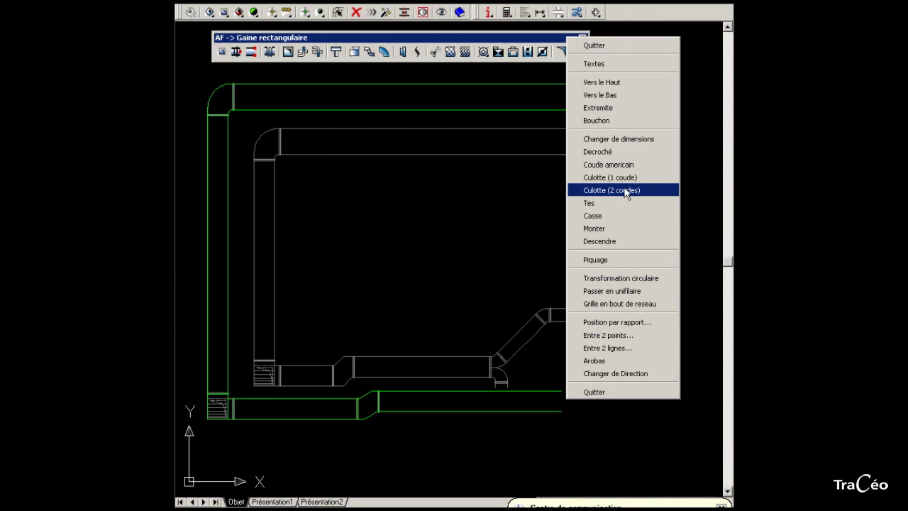
click(607, 191)
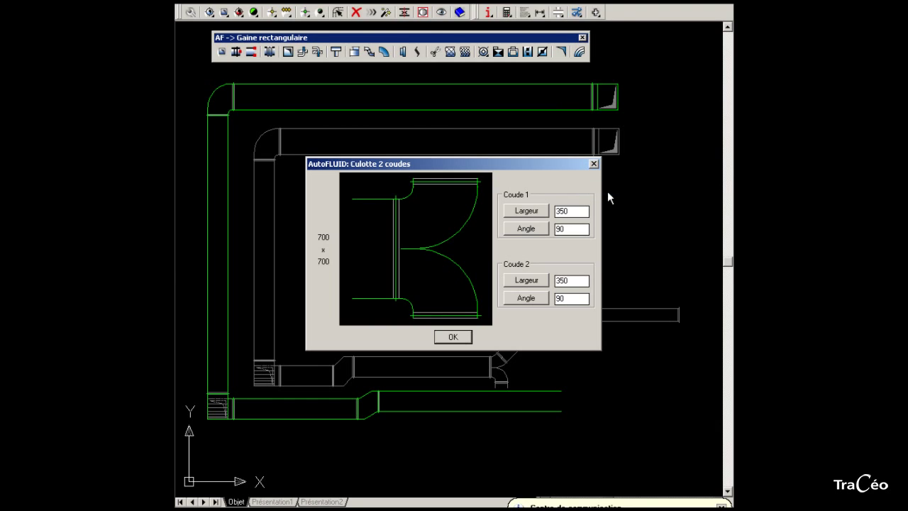
click(536, 211)
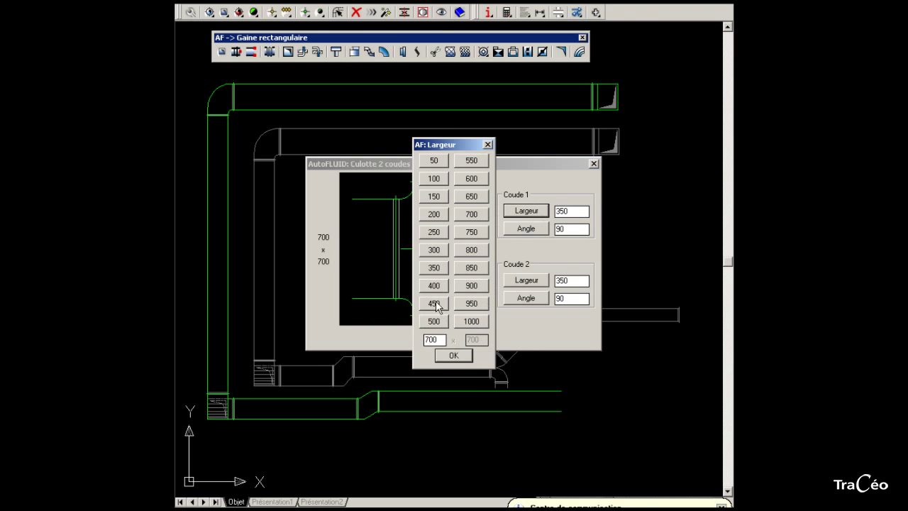
click(434, 304)
click(526, 229)
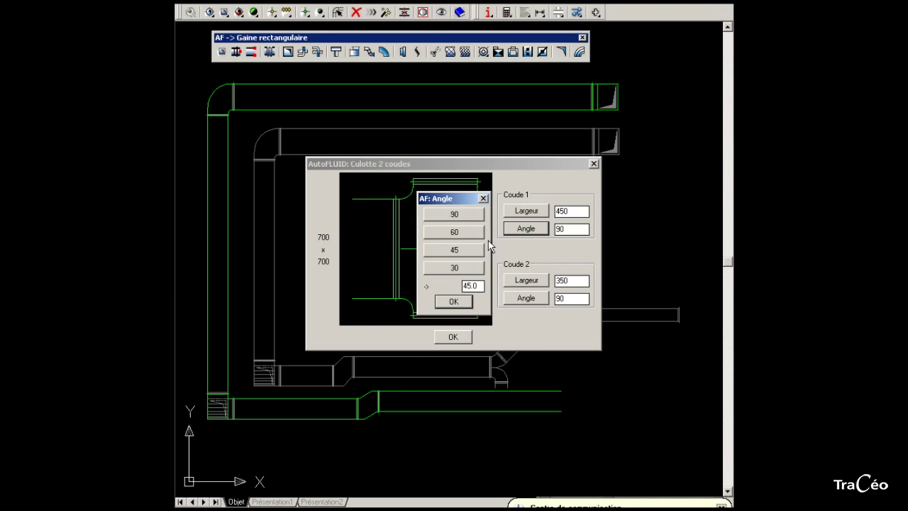
click(468, 251)
click(525, 282)
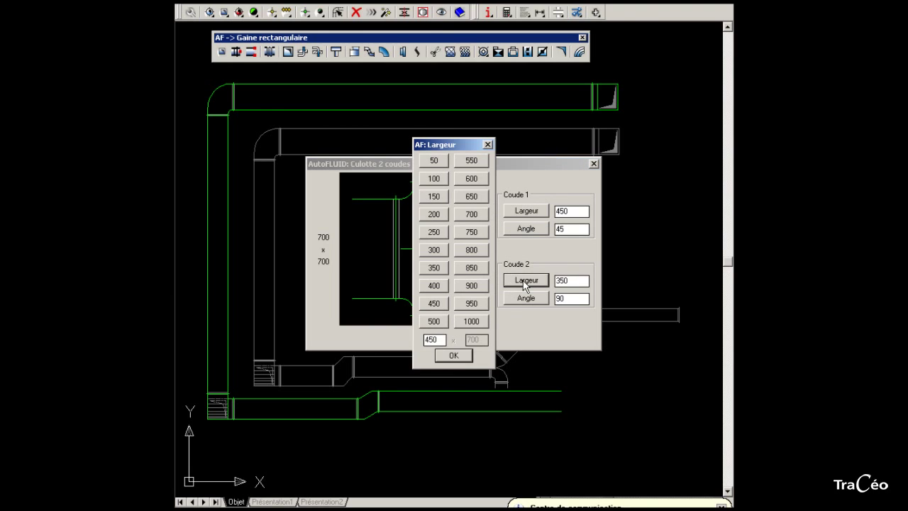
click(434, 304)
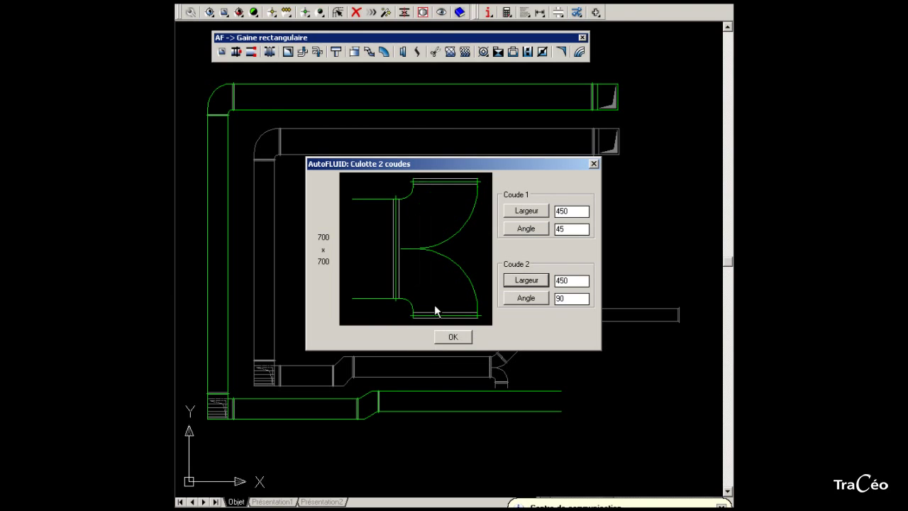
double_click(561, 298)
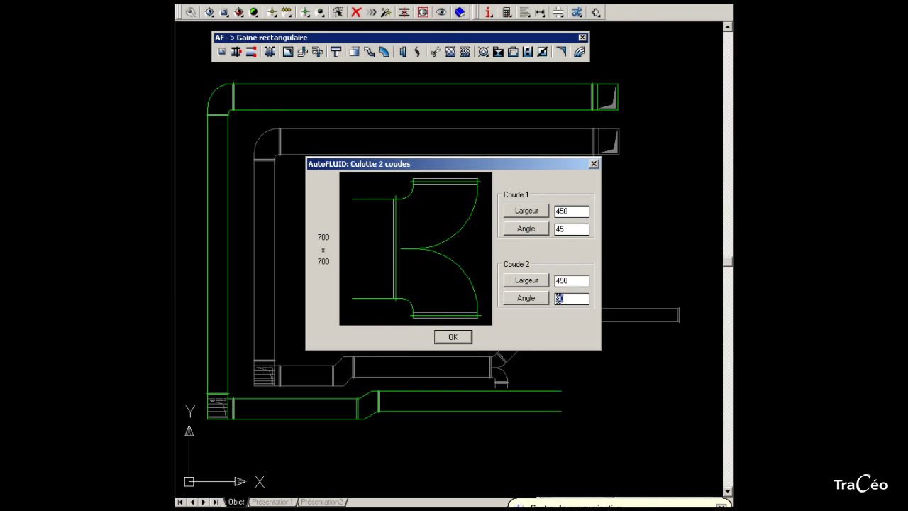
click(454, 341)
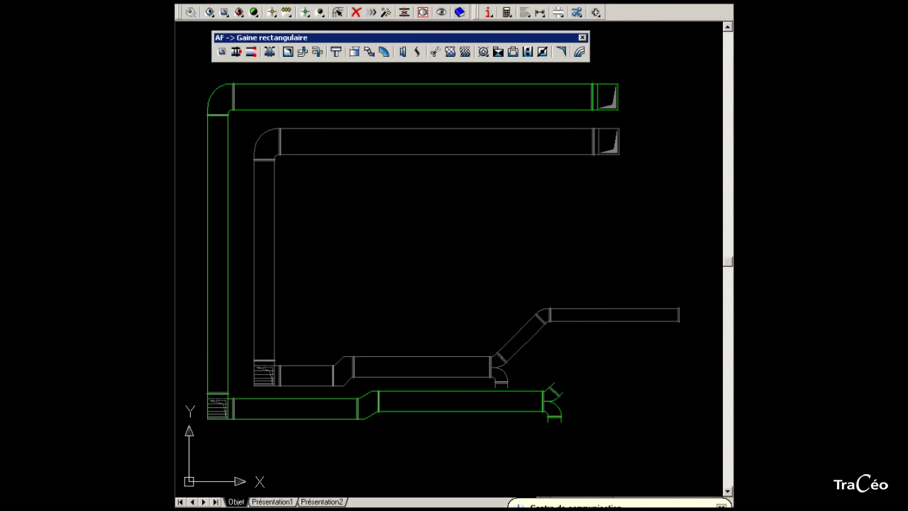
Step: Draw the branch diagonally toward the upper right in the same direction, then cap it with a Bouchon
right_click(608, 362)
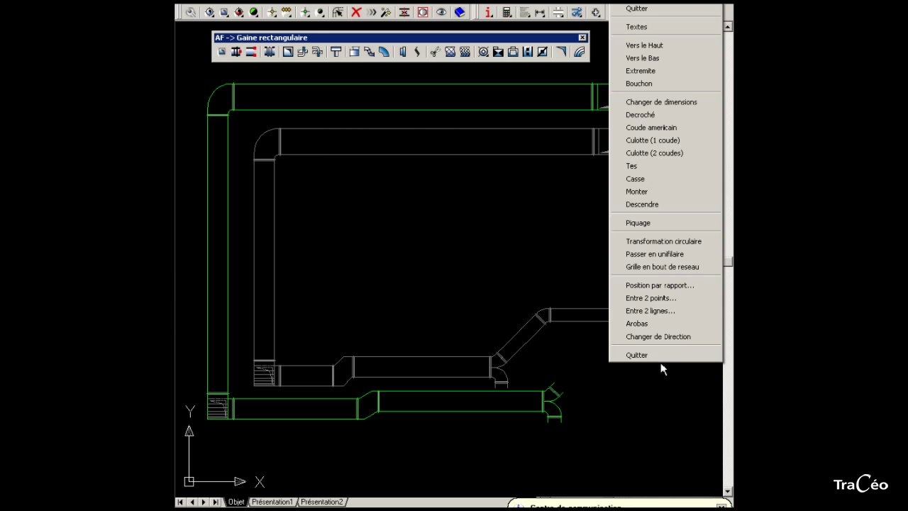
click(671, 336)
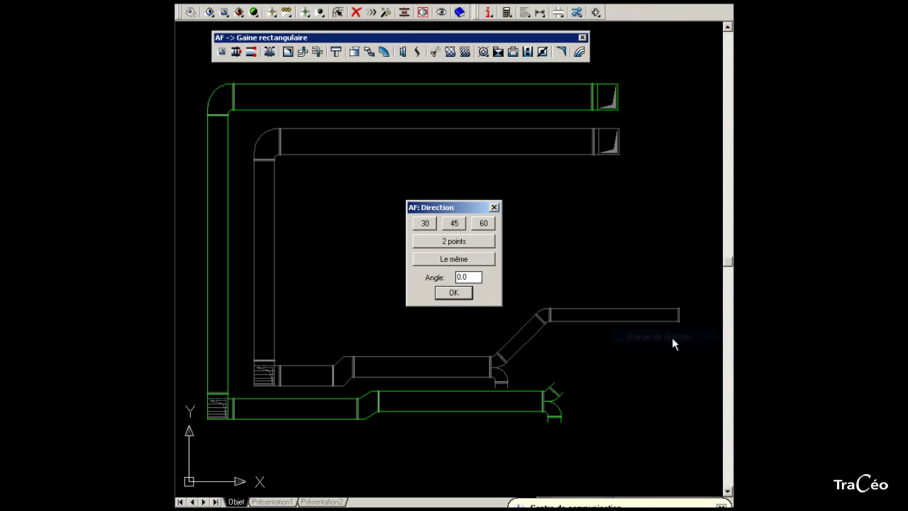
click(468, 261)
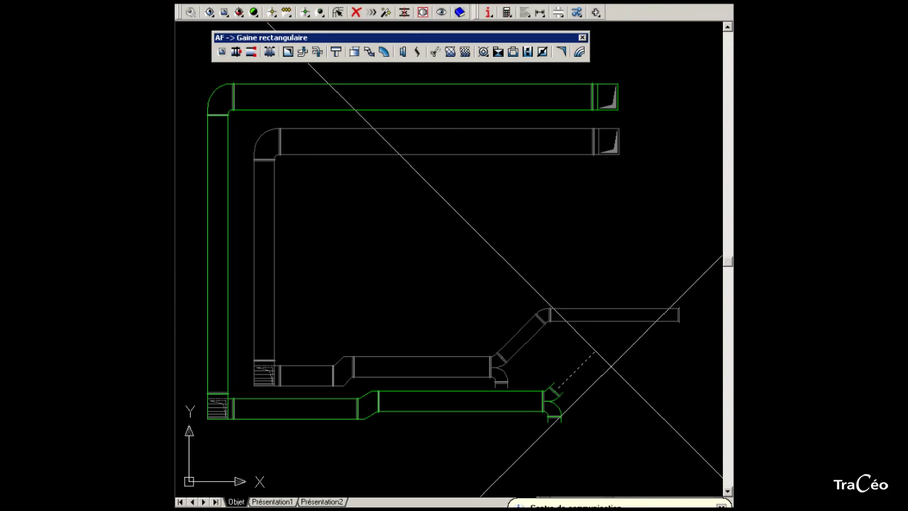
click(591, 370)
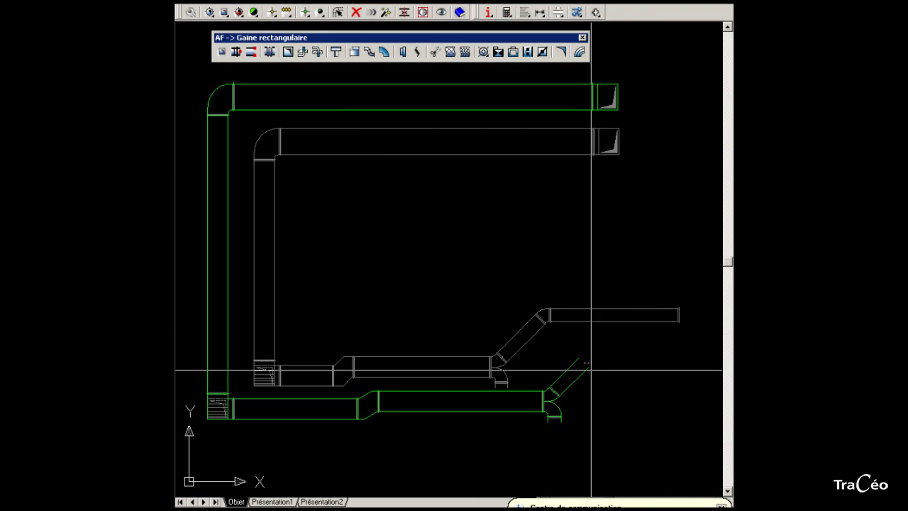
right_click(675, 368)
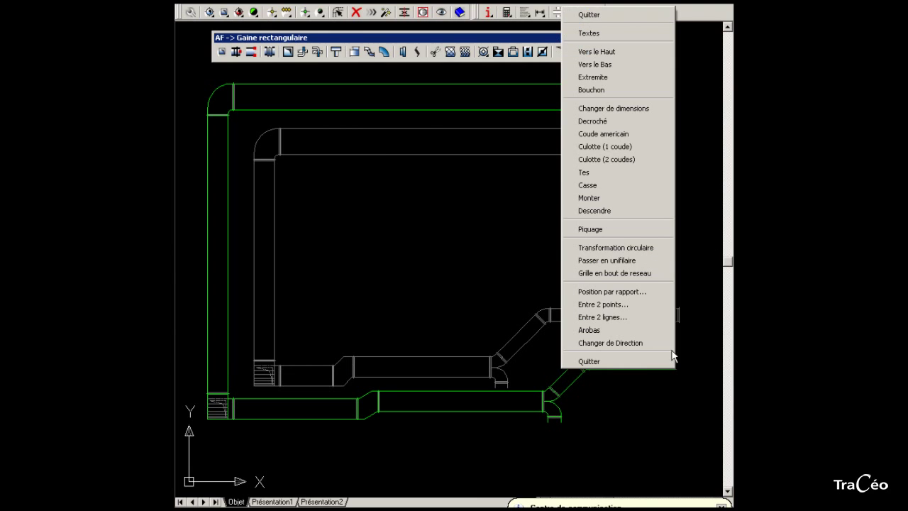
click(652, 93)
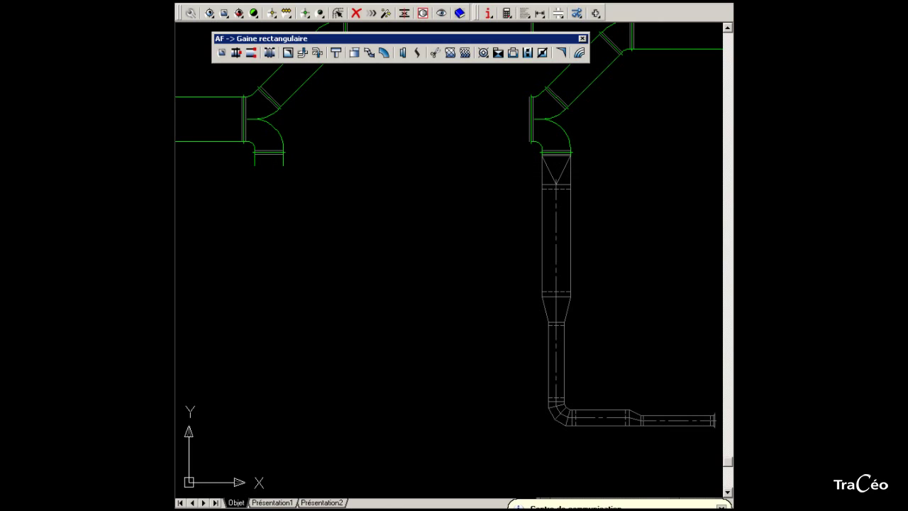
Step: Add a rectangular-to-circular transition to 450 diameter and run the round duct straight down
click(251, 53)
right_click(285, 226)
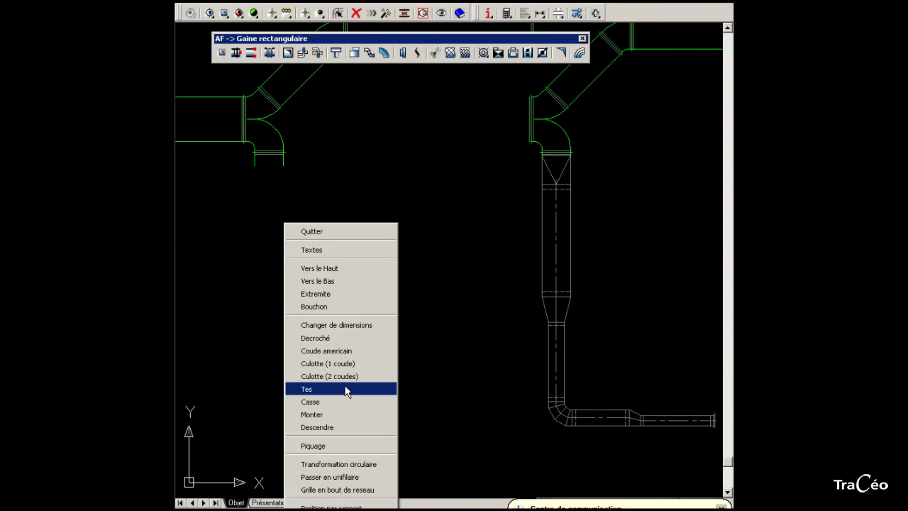
click(380, 464)
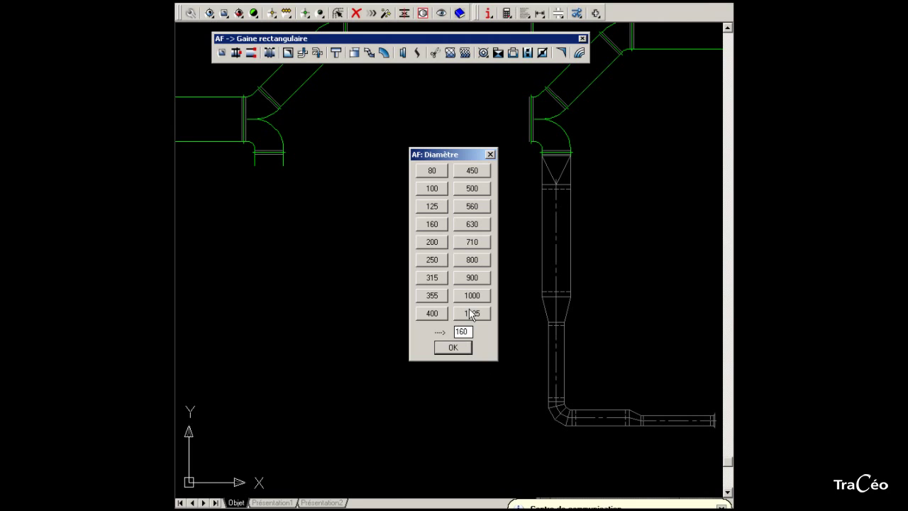
click(471, 171)
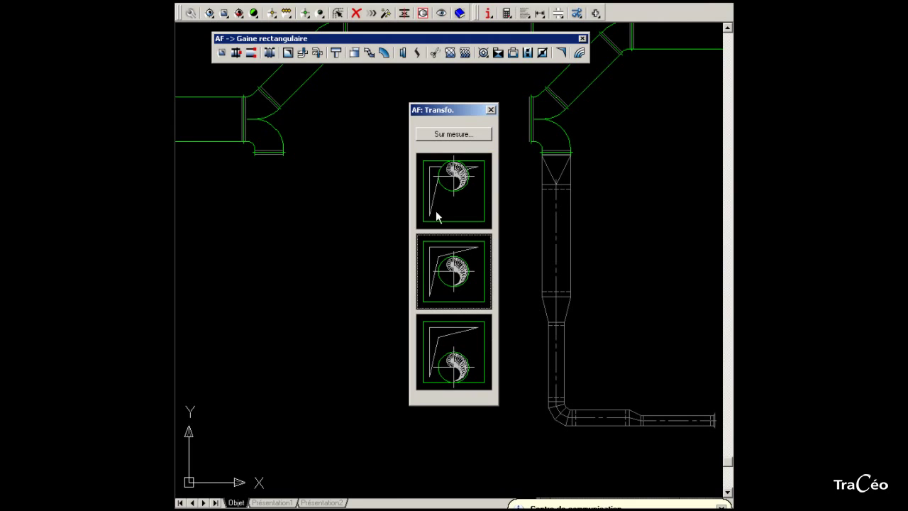
click(454, 282)
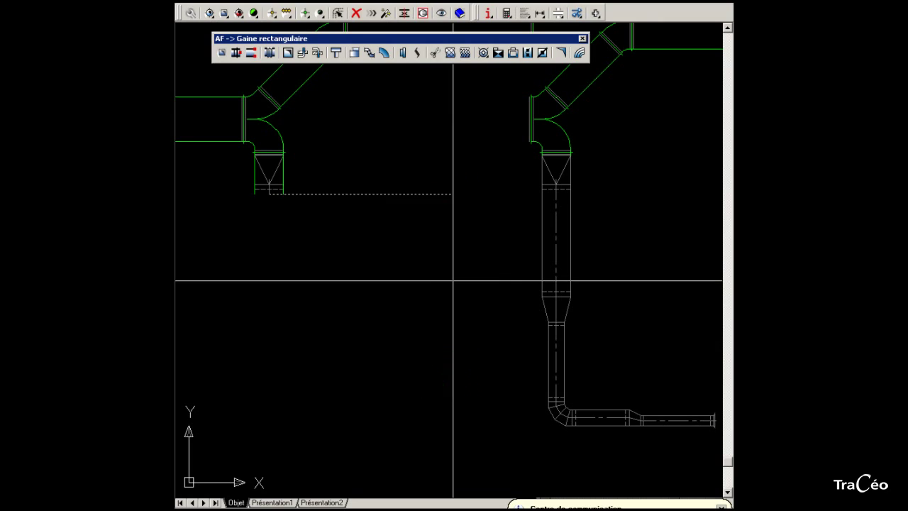
click(308, 305)
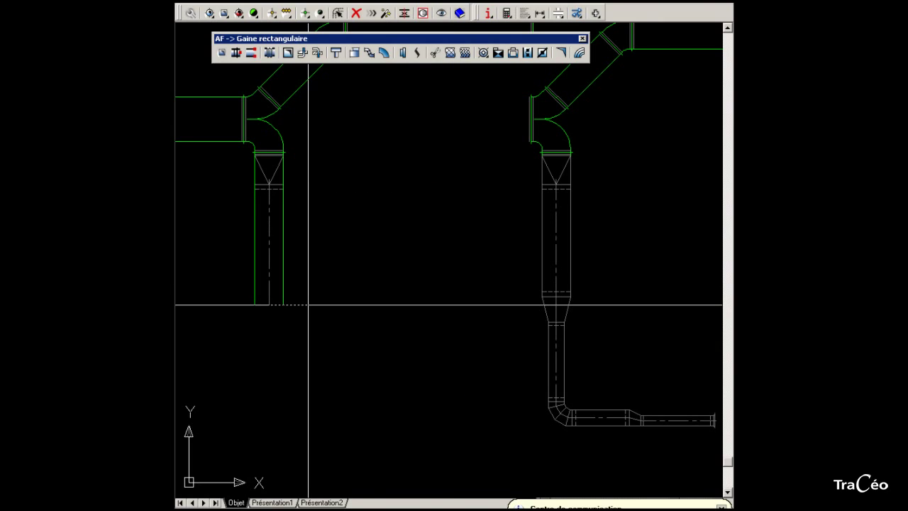
Step: Reduce the round duct to 250 with a centred reduction, then run it down and elbow it right
right_click(307, 305)
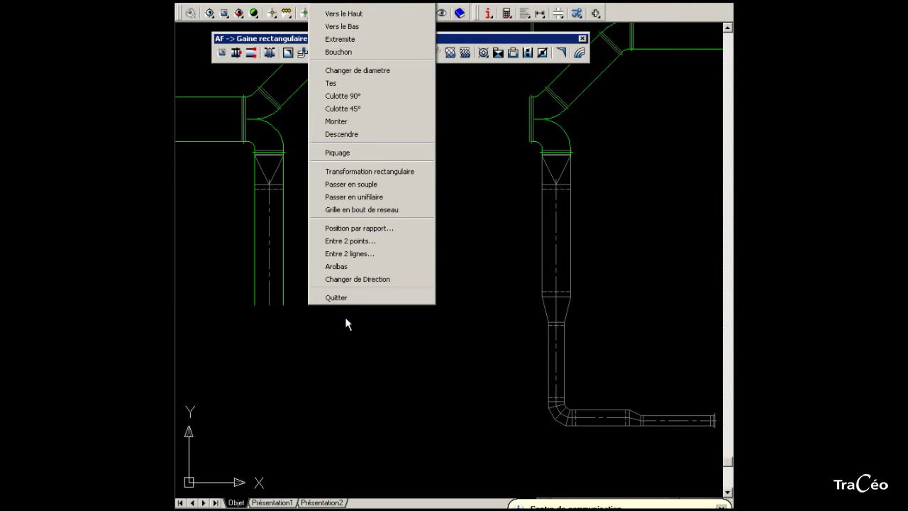
click(392, 71)
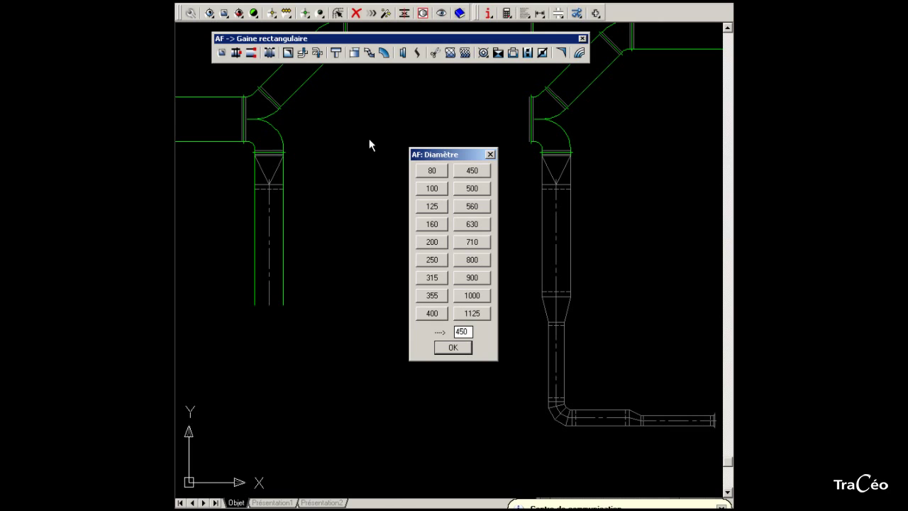
click(423, 261)
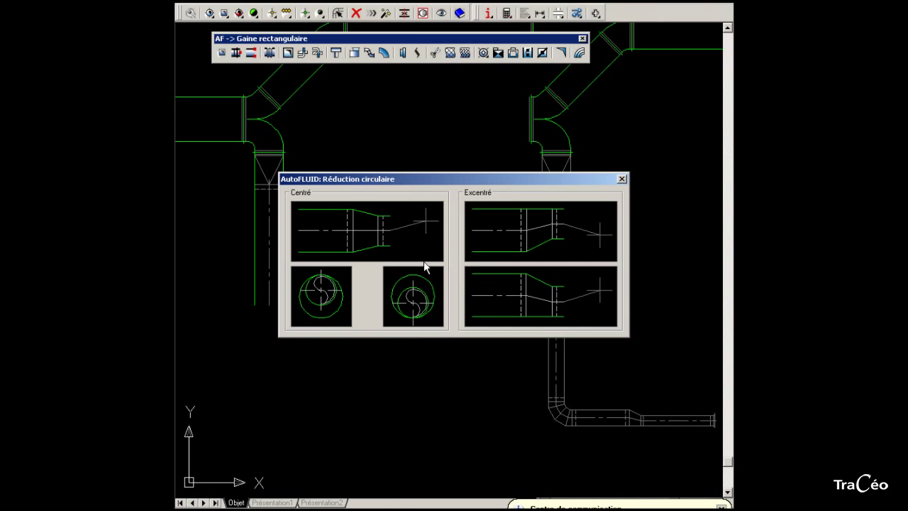
click(370, 233)
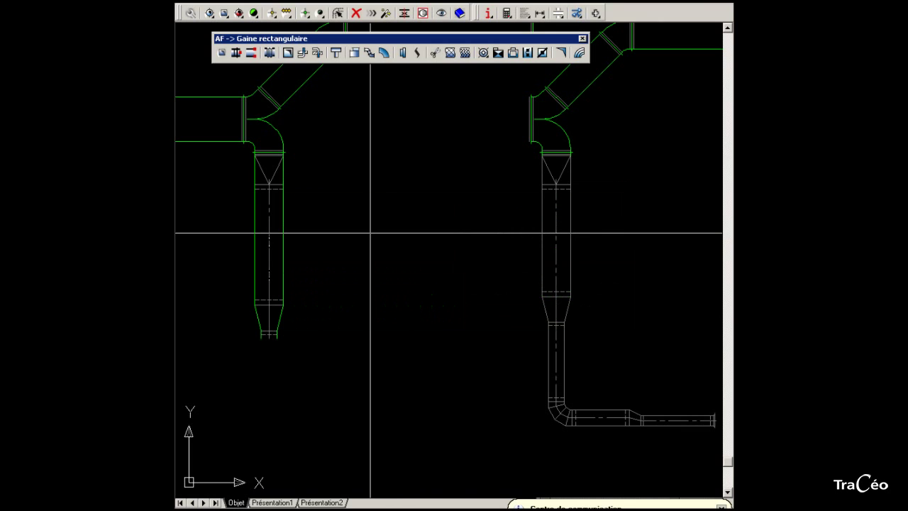
click(293, 414)
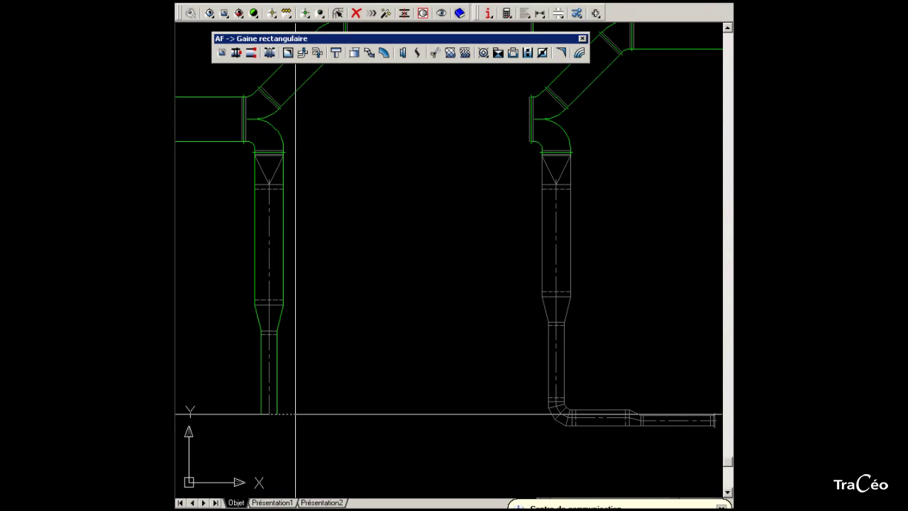
click(406, 425)
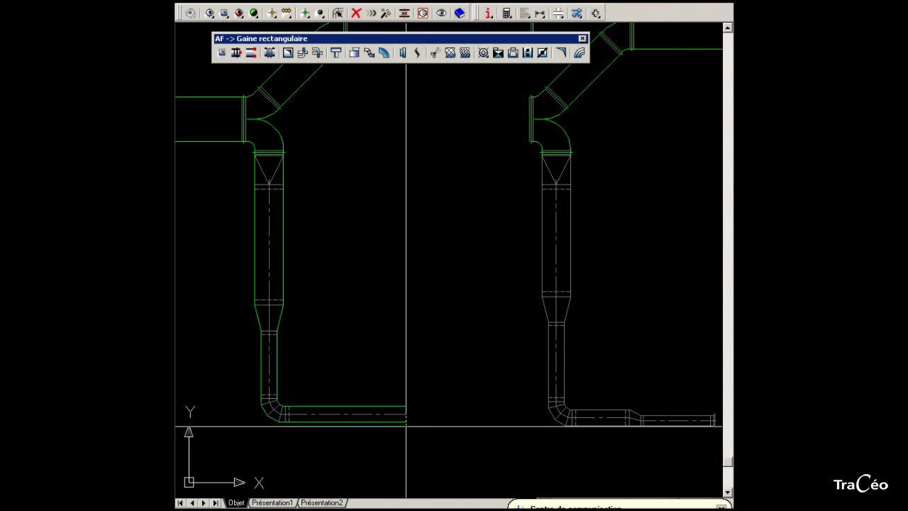
Step: Add an eccentric (Excentré) reduction to a smaller diameter and extend the duct right
right_click(419, 428)
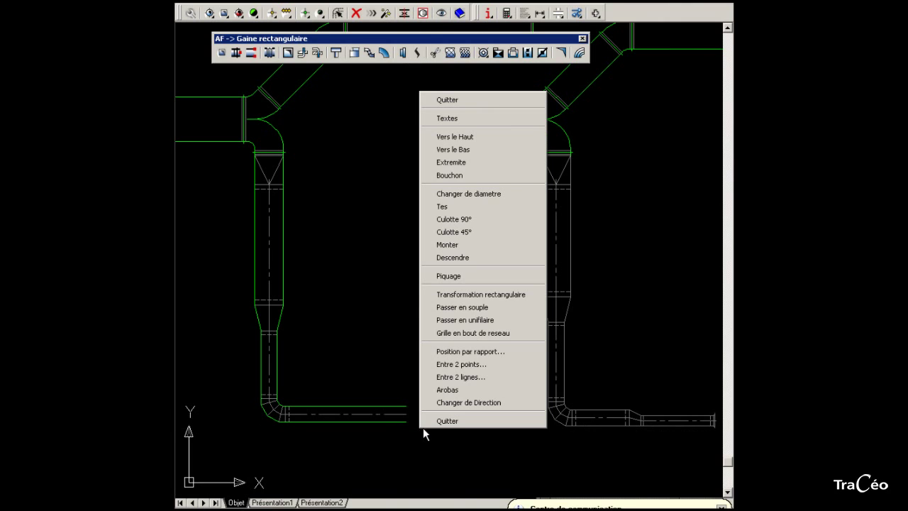
click(512, 194)
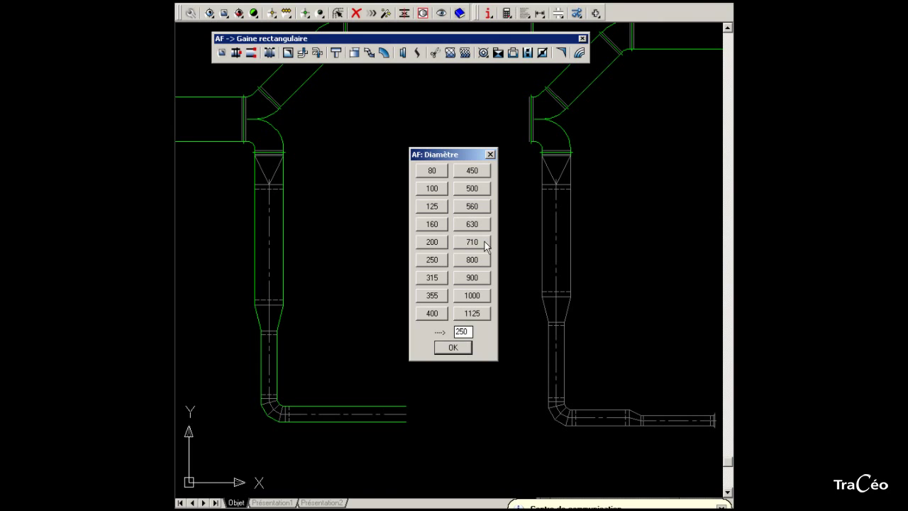
click(435, 227)
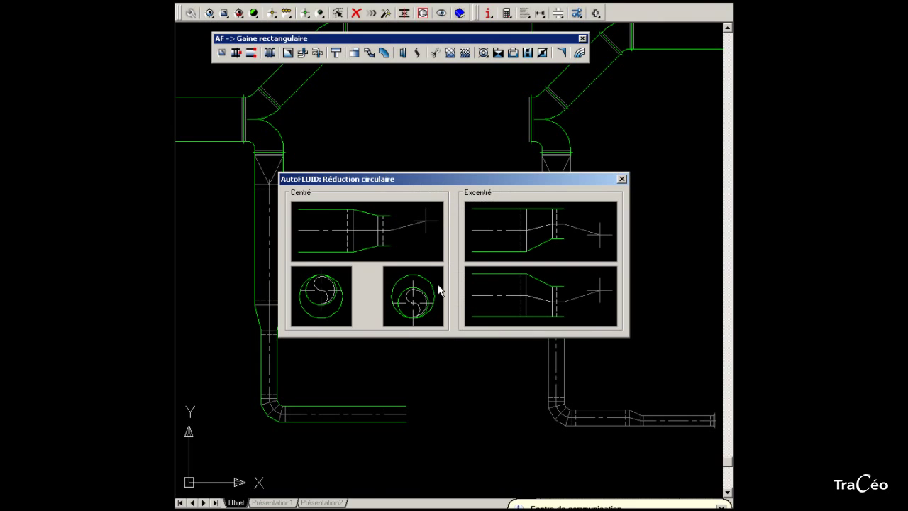
click(531, 302)
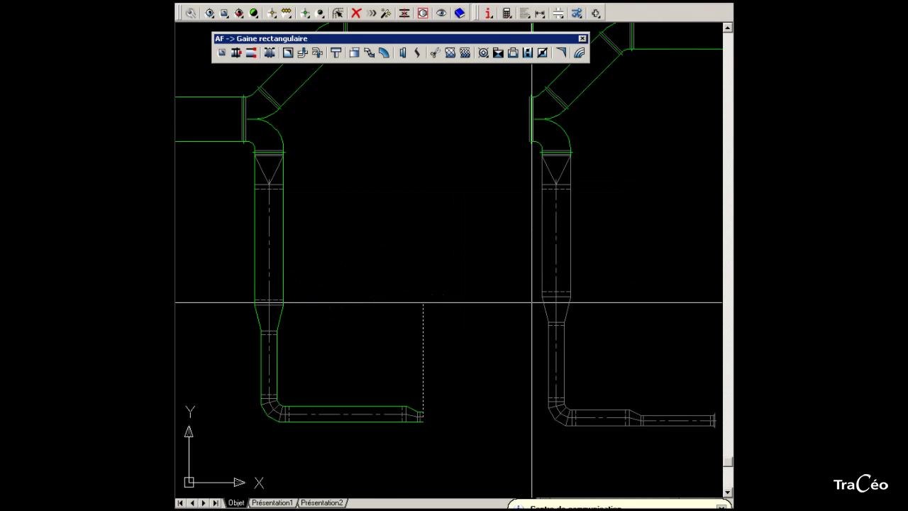
click(493, 406)
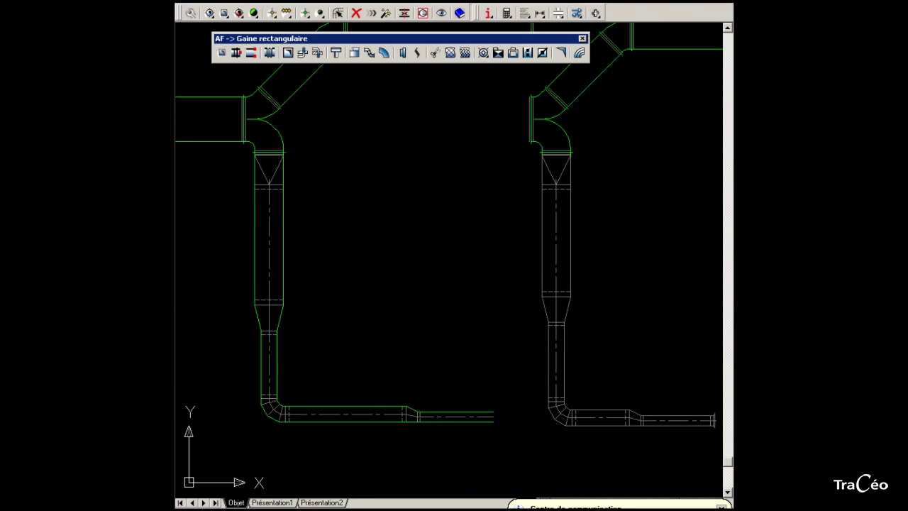
right_click(501, 390)
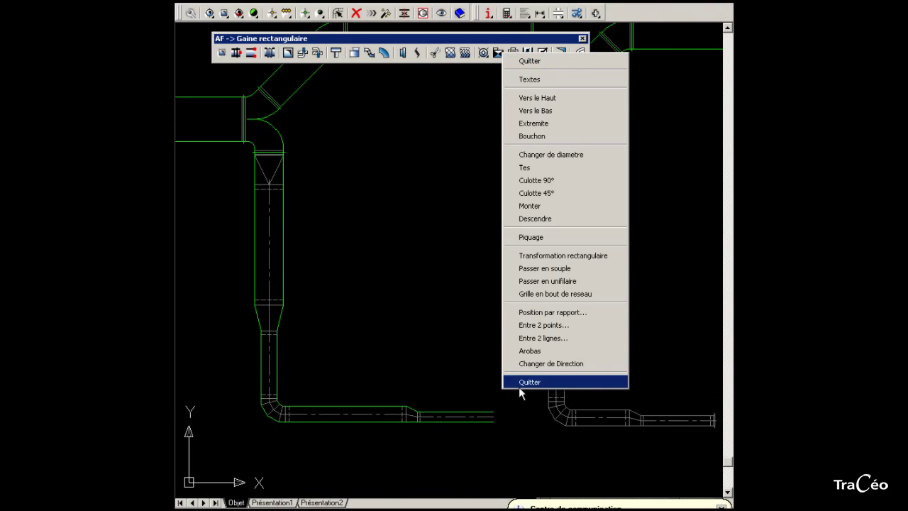
Step: Cap the reduced duct's end with a Bouchon and show the 'Gaine circulaire' toolbar
click(555, 138)
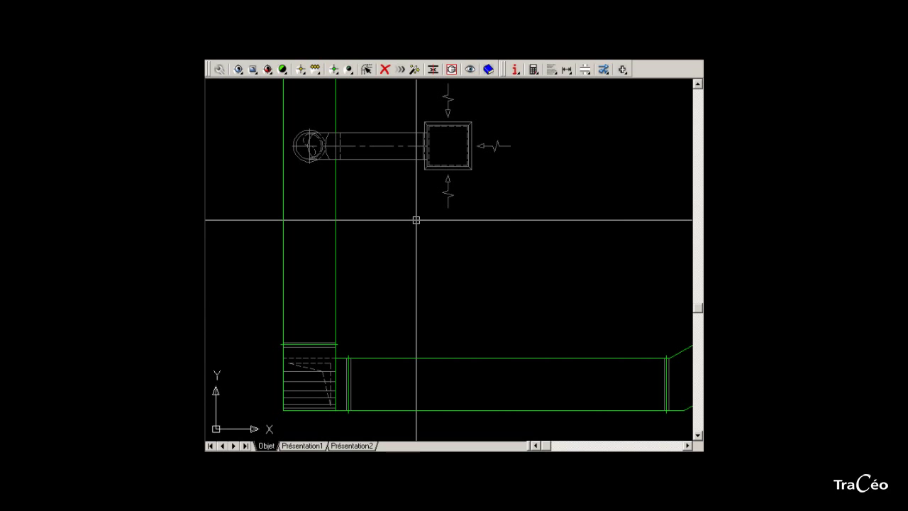
right_click(242, 70)
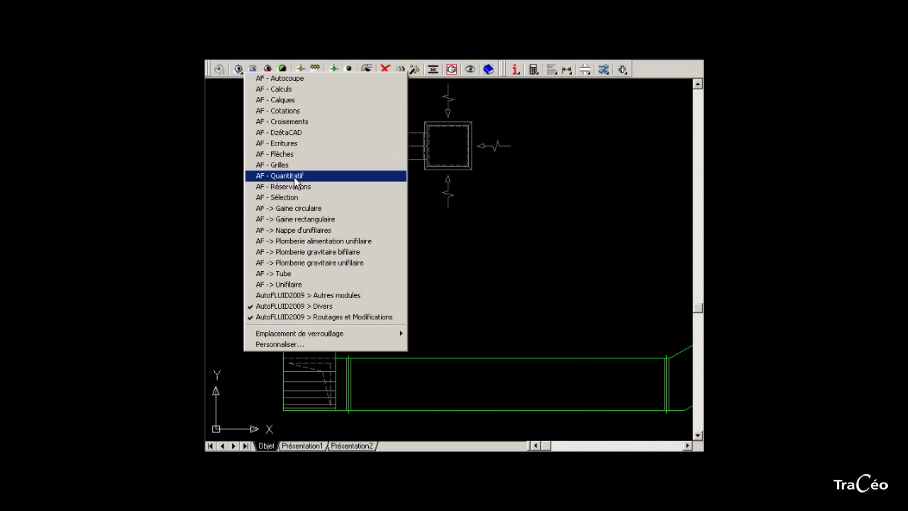
click(310, 208)
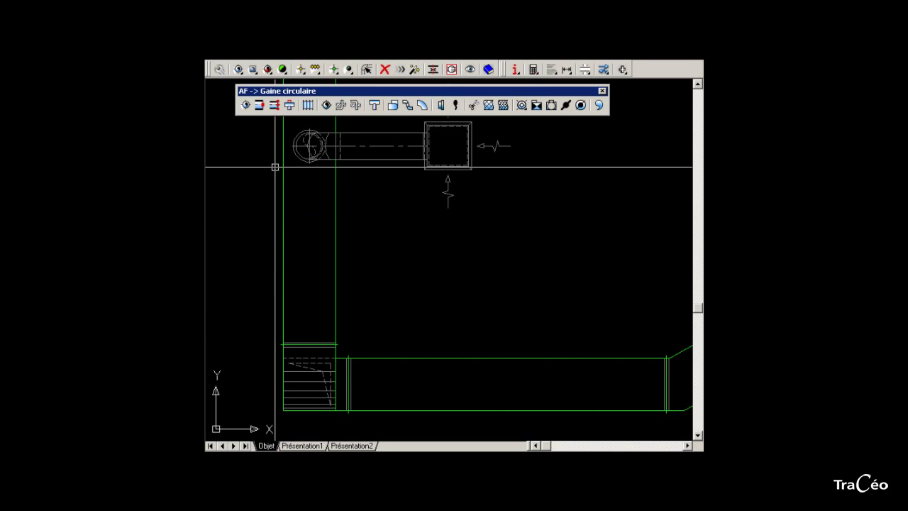
Step: Start a new 355-diameter Air extrait circular duct
click(246, 105)
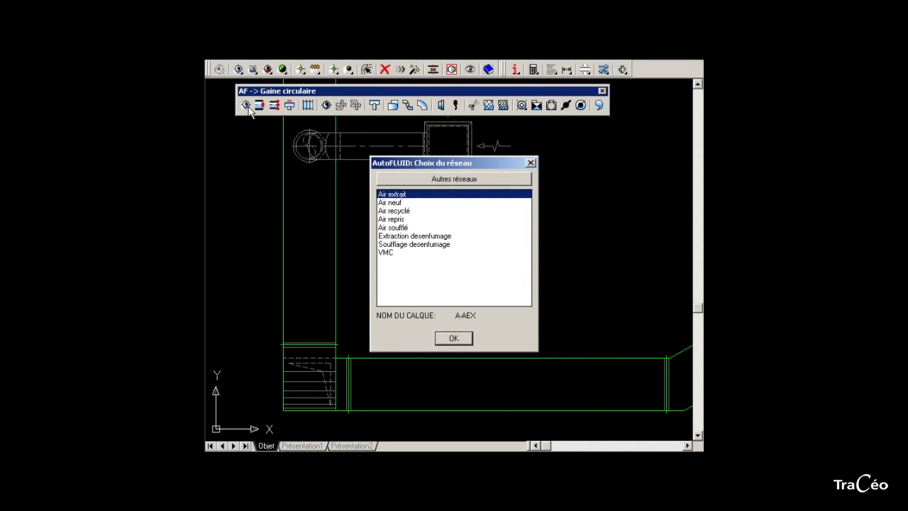
click(453, 338)
click(432, 295)
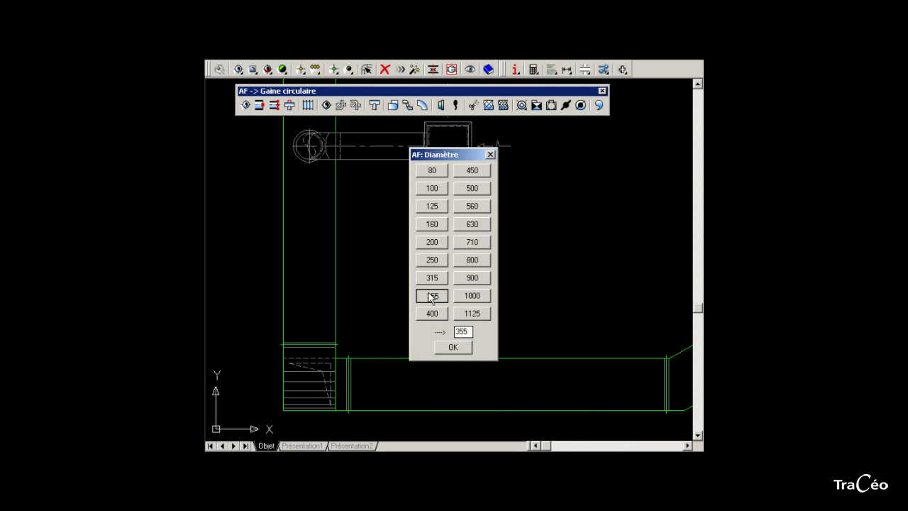
click(400, 250)
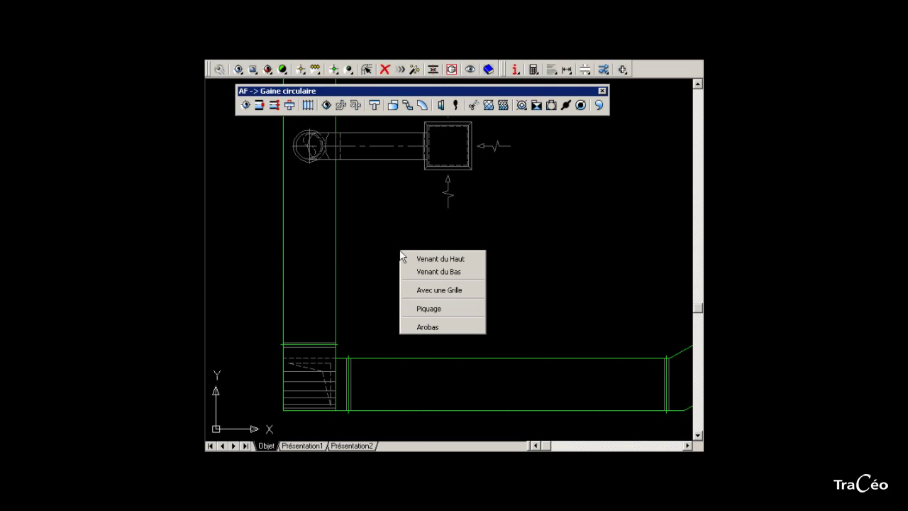
Step: Tap the 355 round duct off the green rectangular duct (Piquage, Sur Rectangulaire) and run it right
click(454, 310)
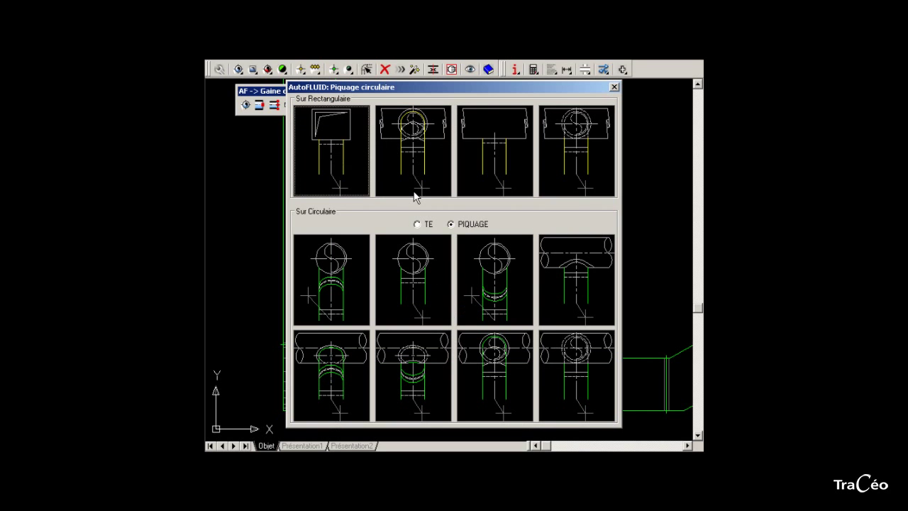
double_click(392, 138)
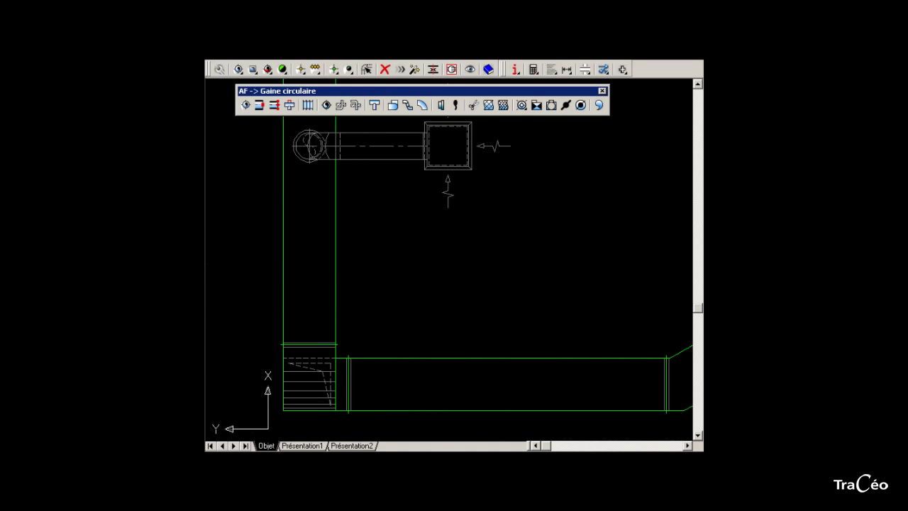
click(522, 304)
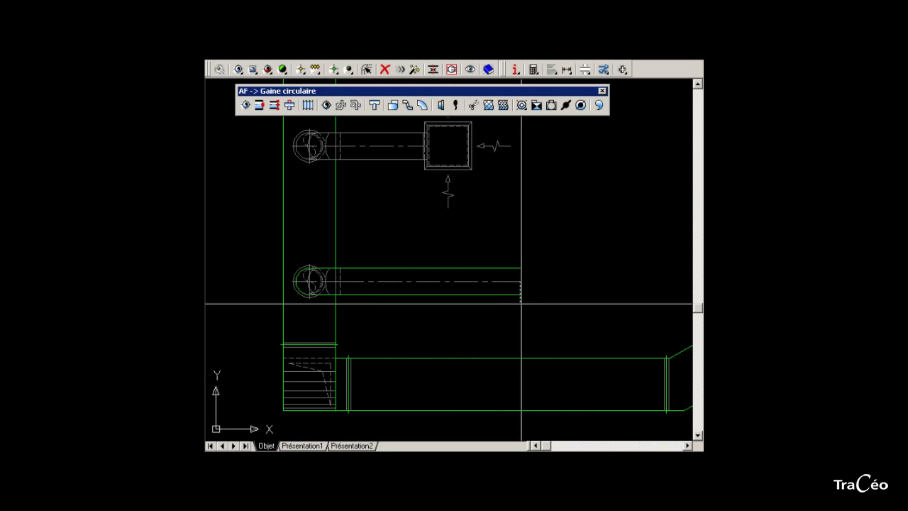
Step: Add a return-air end grille with plenum to the duct: A=B=555, C=355, L=K=700
right_click(548, 390)
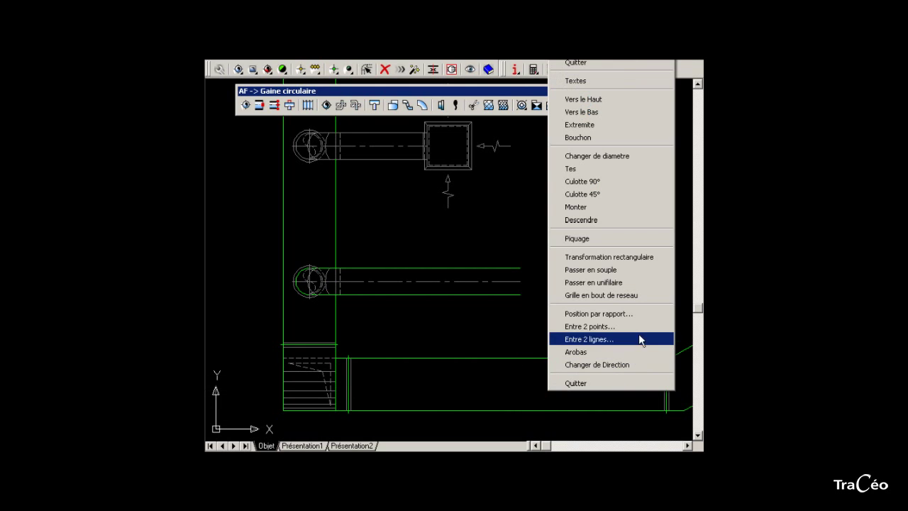
click(640, 295)
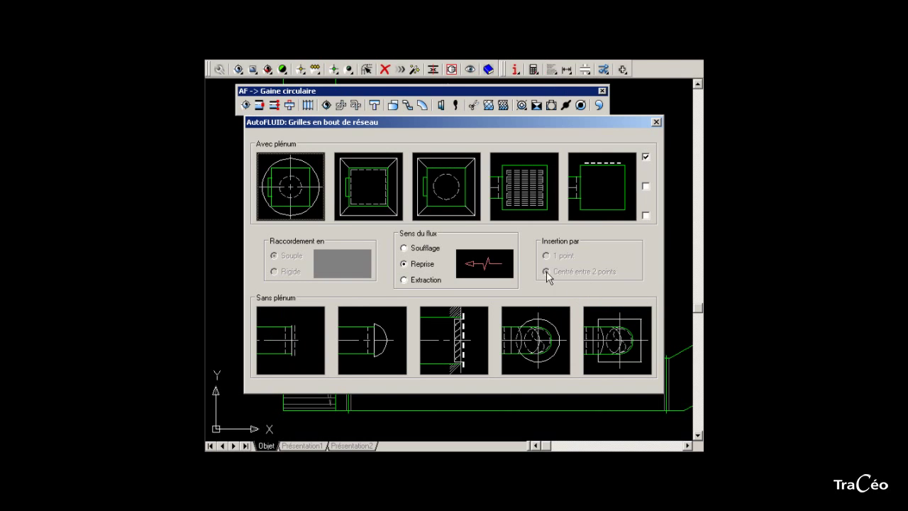
click(418, 264)
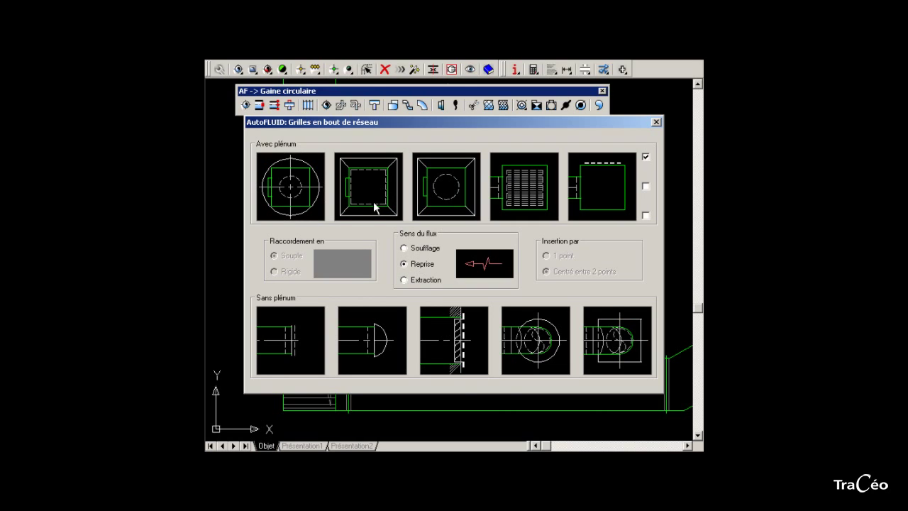
click(376, 209)
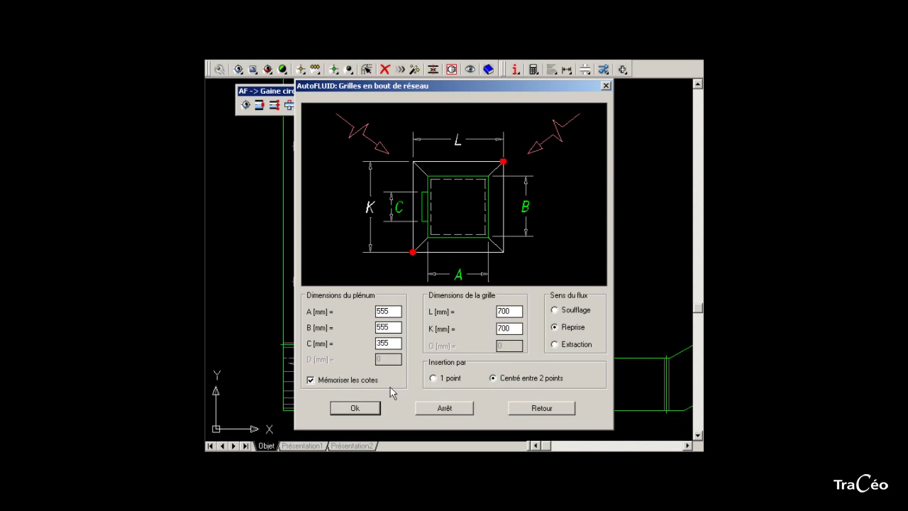
click(354, 408)
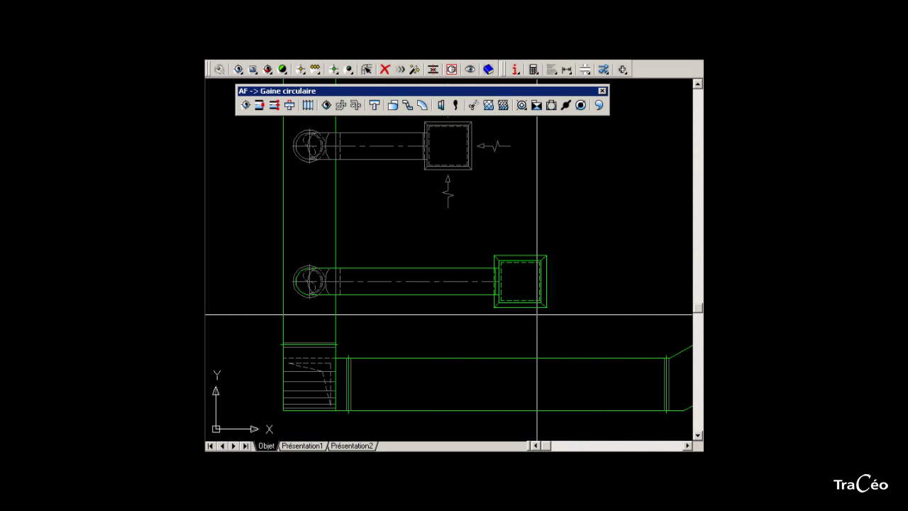
Step: With ortho on, place airflow arrows below, beside and above the new return grille
click(555, 282)
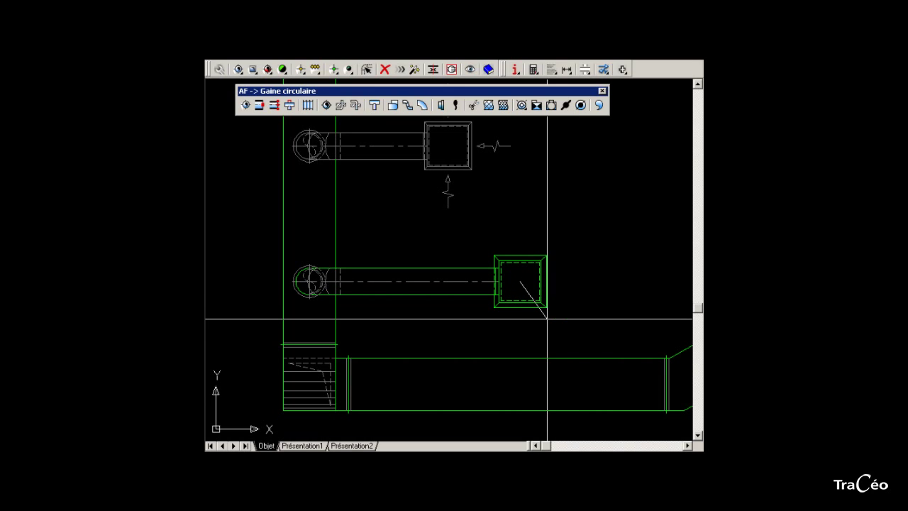
key(F8)
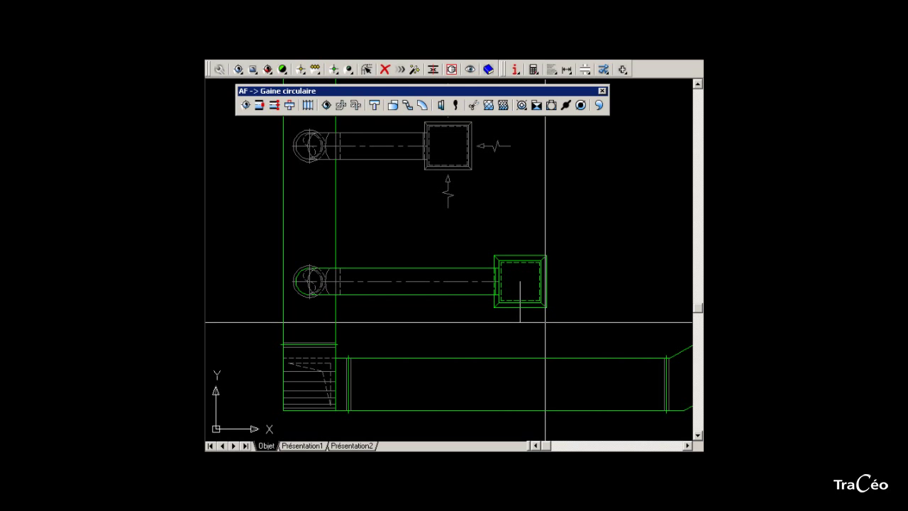
click(545, 322)
click(564, 303)
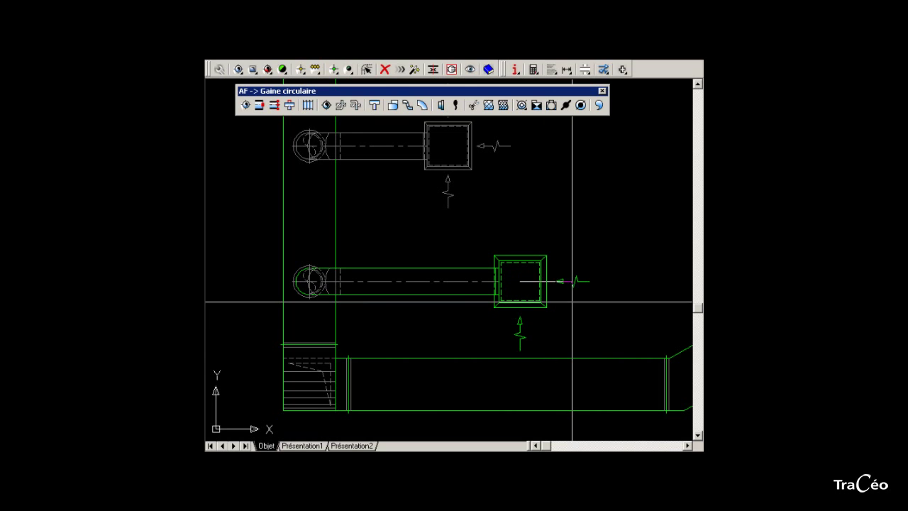
click(539, 228)
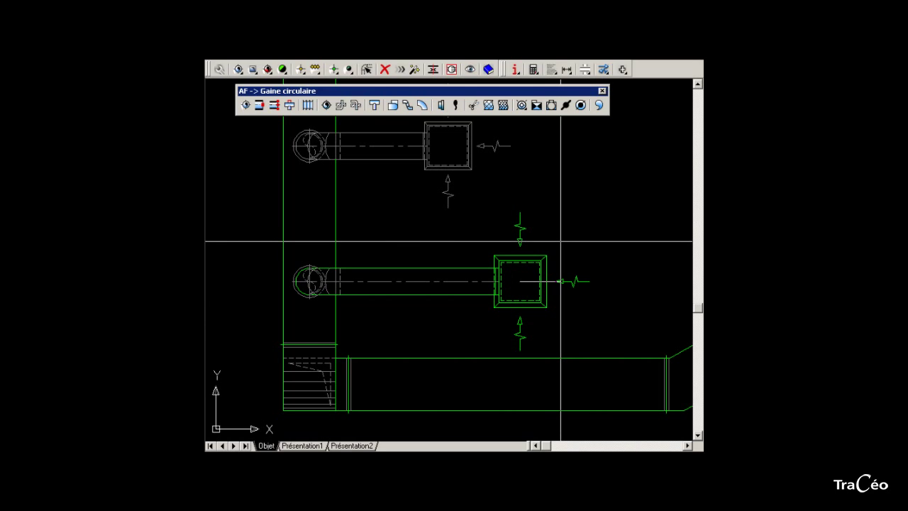
click(560, 241)
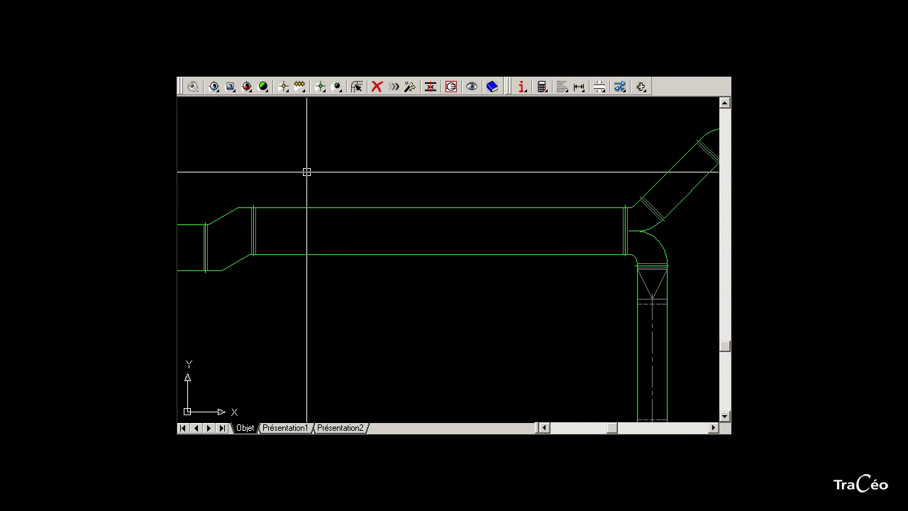
Step: Start a rectangular break on the duct's bottom edge and change its offset from 250 to 300 mm
click(232, 87)
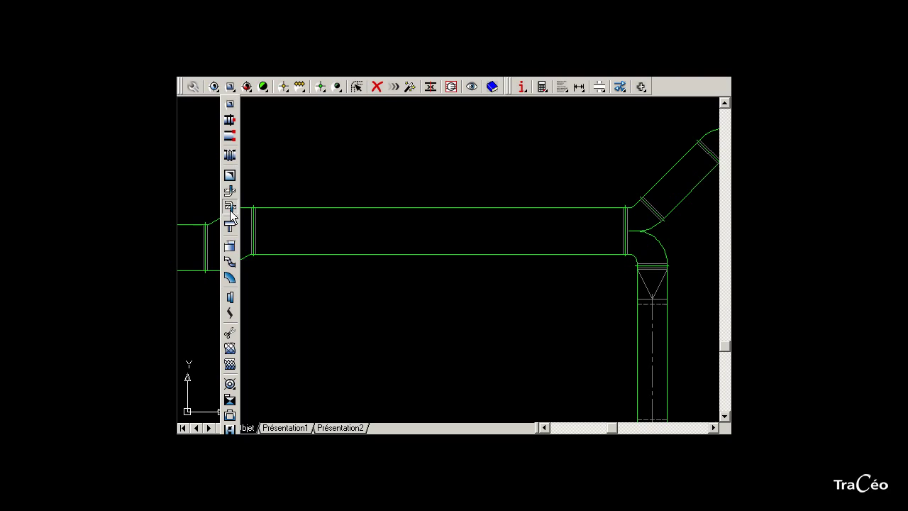
click(234, 261)
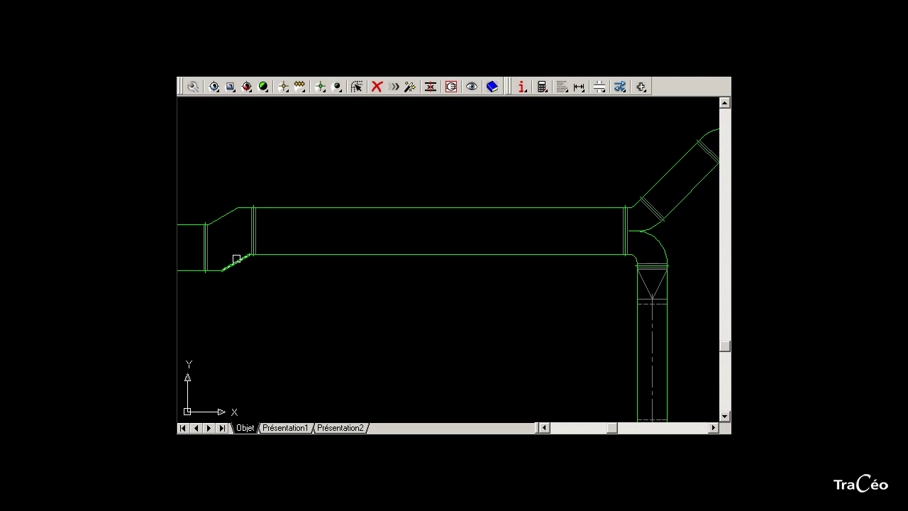
click(394, 254)
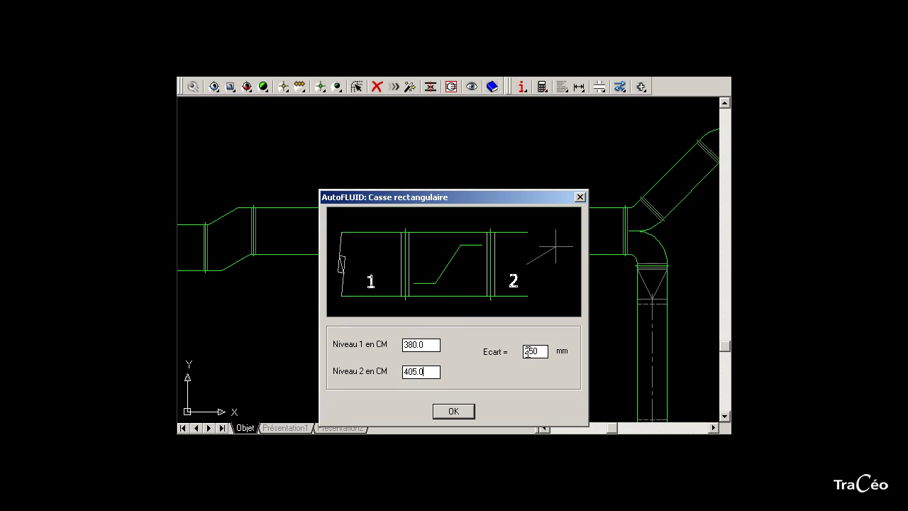
drag(541, 351, 525, 351)
text(300)
key(Tab)
Step: Insert the 380-to-410 cm break into the rectangular duct as two 30° elbows
click(443, 410)
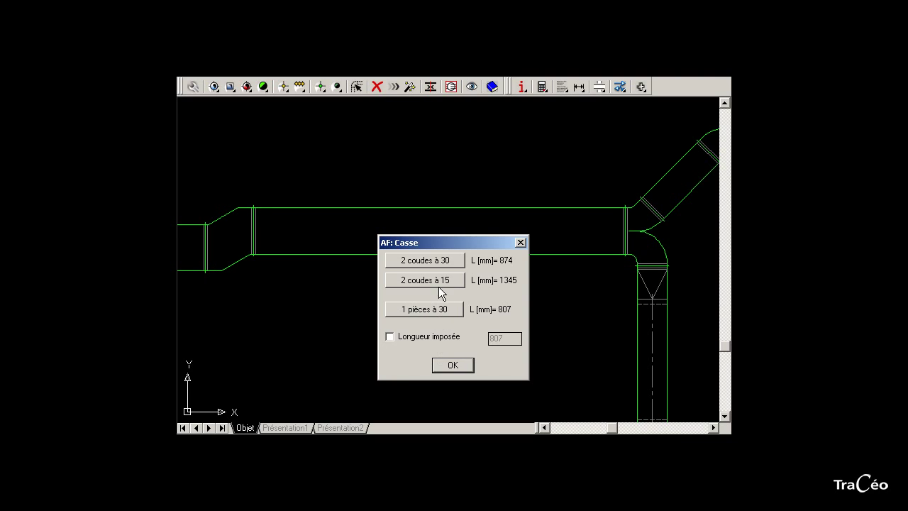
click(441, 262)
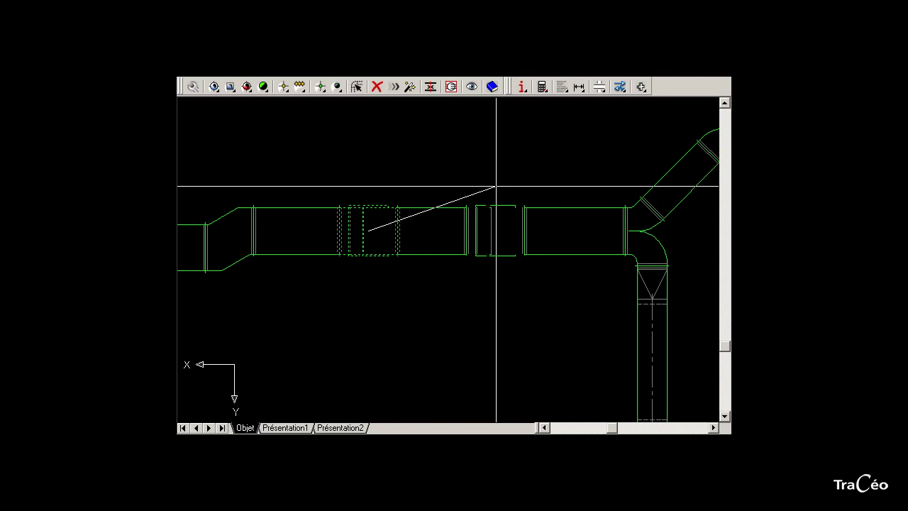
click(495, 186)
scroll(539, 227, up, 5)
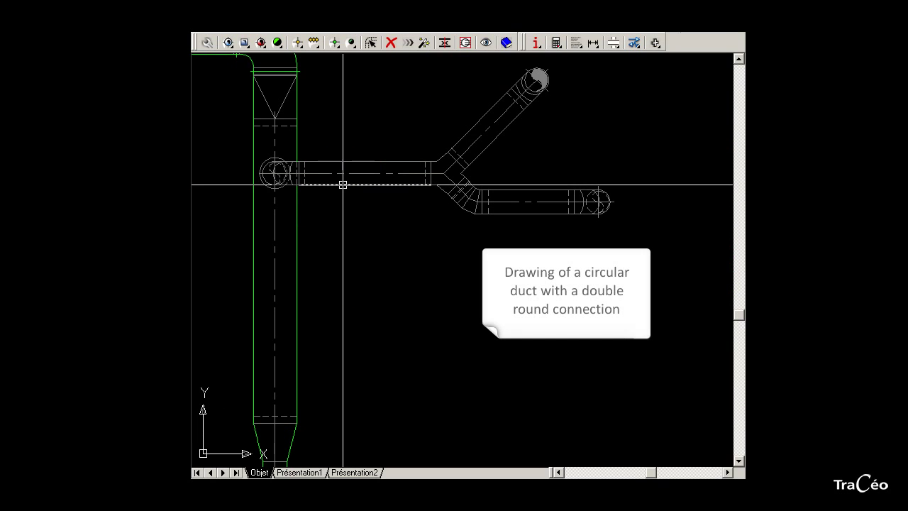
Step: Start a 250 mm circular duct on the Air extrait network
click(229, 44)
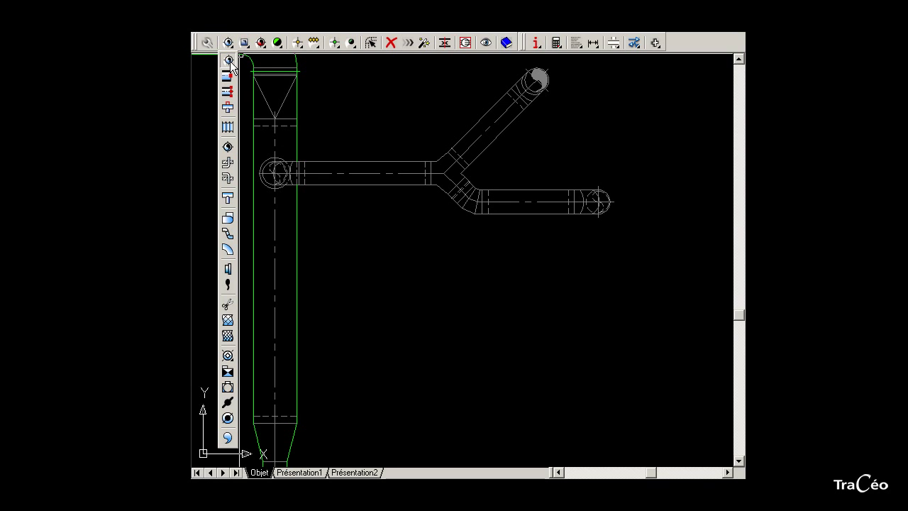
click(228, 62)
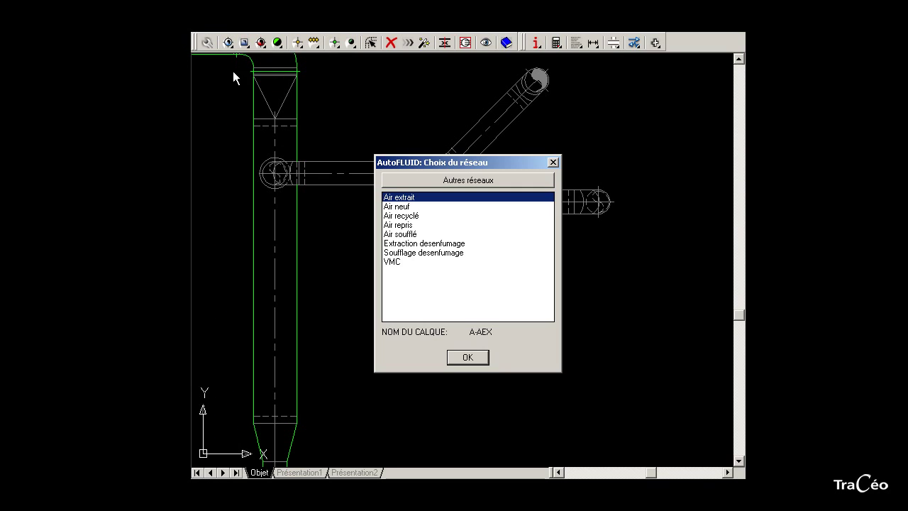
click(468, 358)
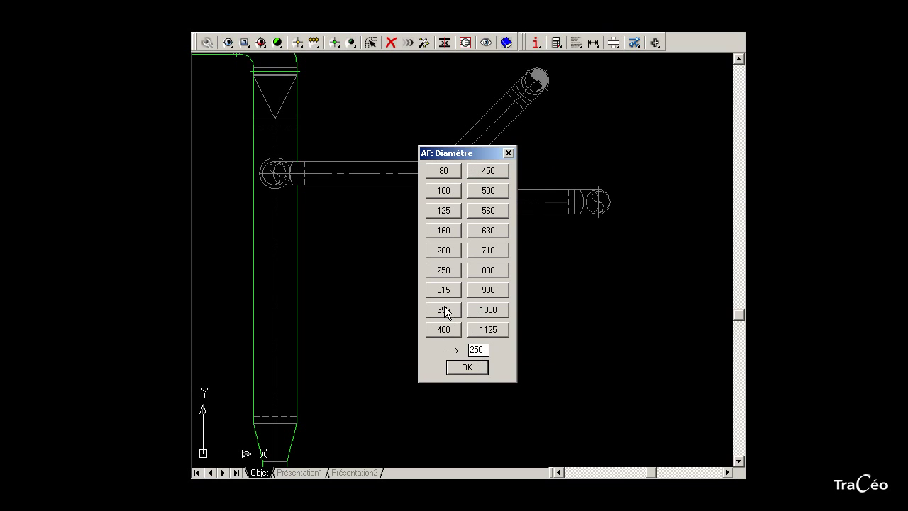
click(444, 270)
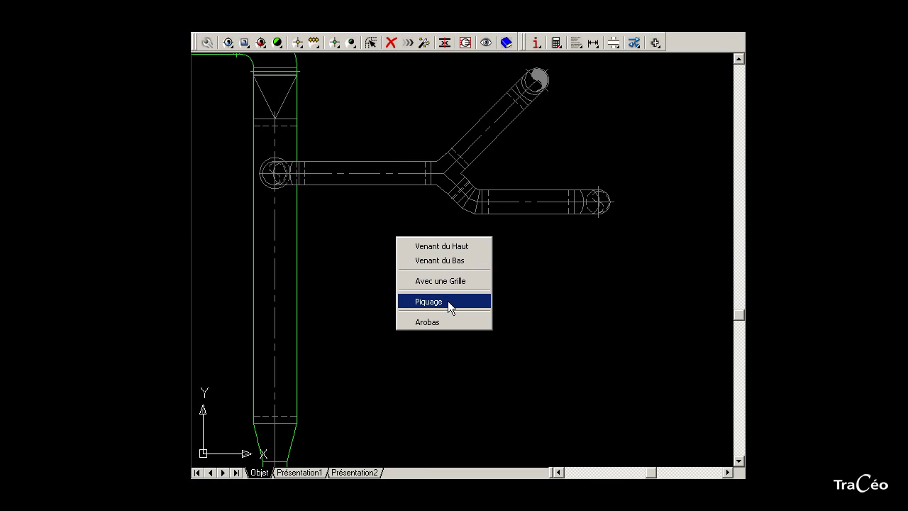
Step: Choose a circular tap-in connection so the duct starts off the vertical duct
click(447, 301)
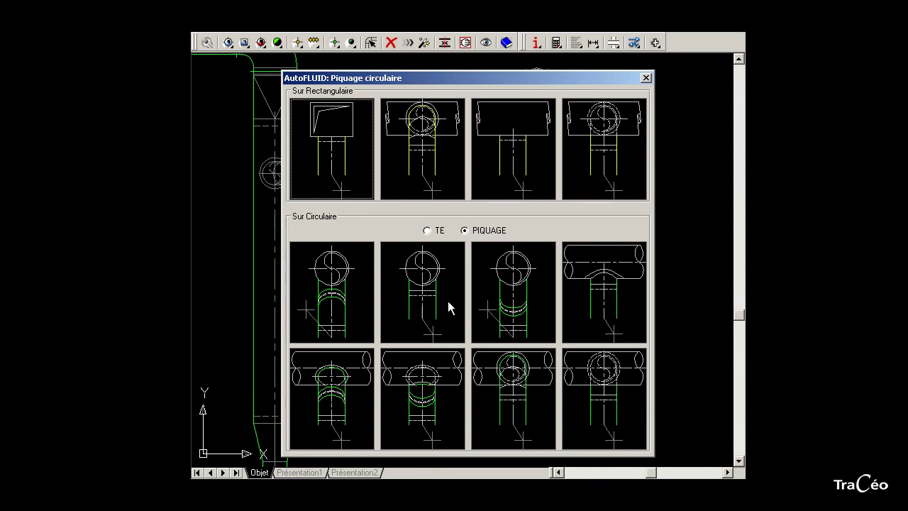
drag(444, 76, 494, 61)
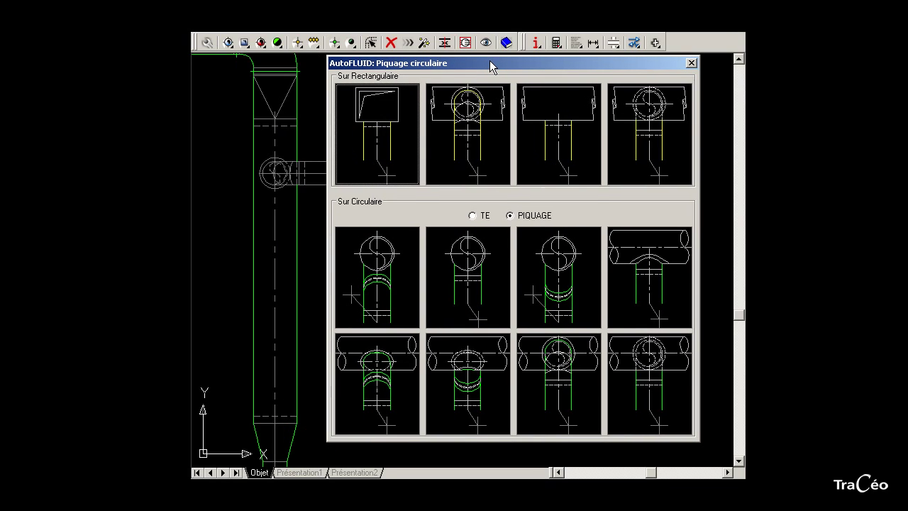
click(551, 360)
double_click(551, 360)
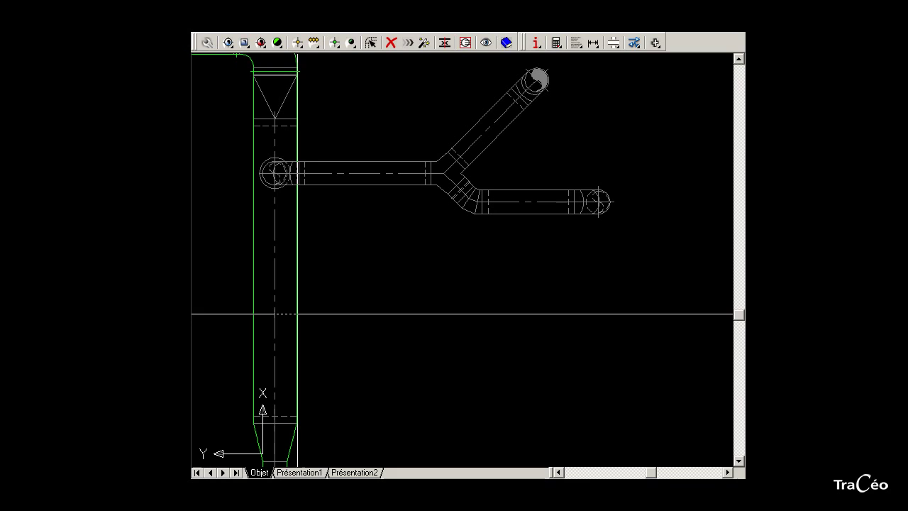
Step: Run the branch right from the vertical duct into a 45° Y with its upper arm heading up-right
click(431, 339)
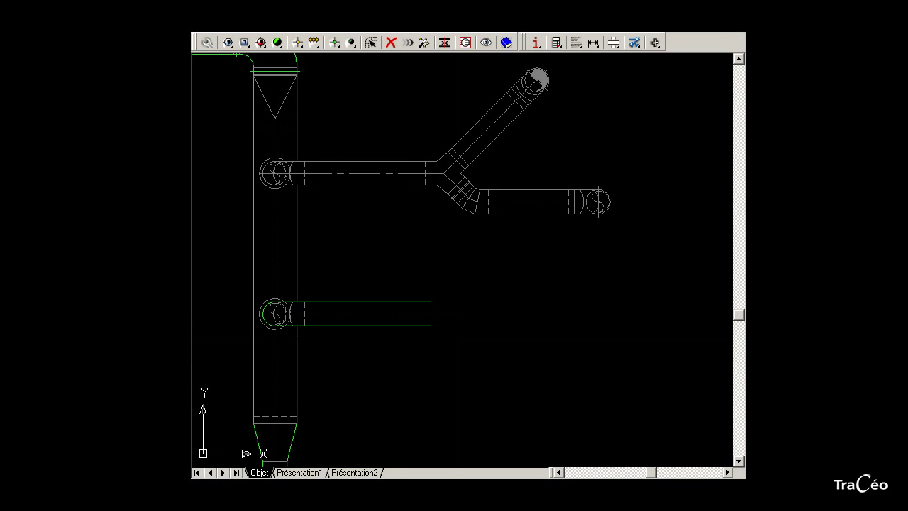
right_click(457, 339)
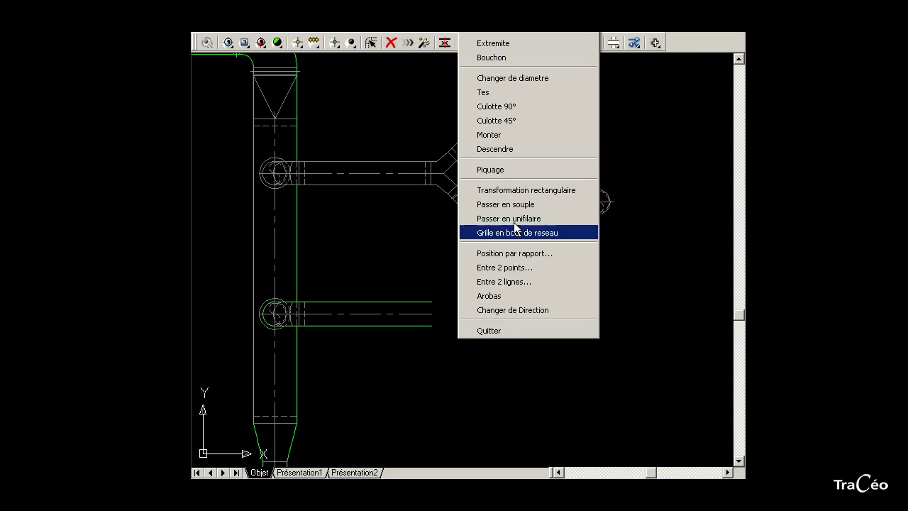
click(525, 123)
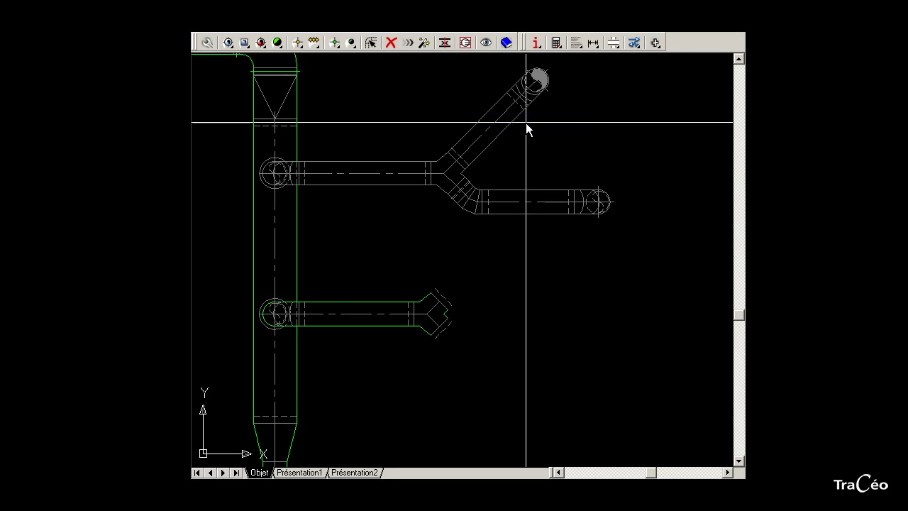
click(469, 280)
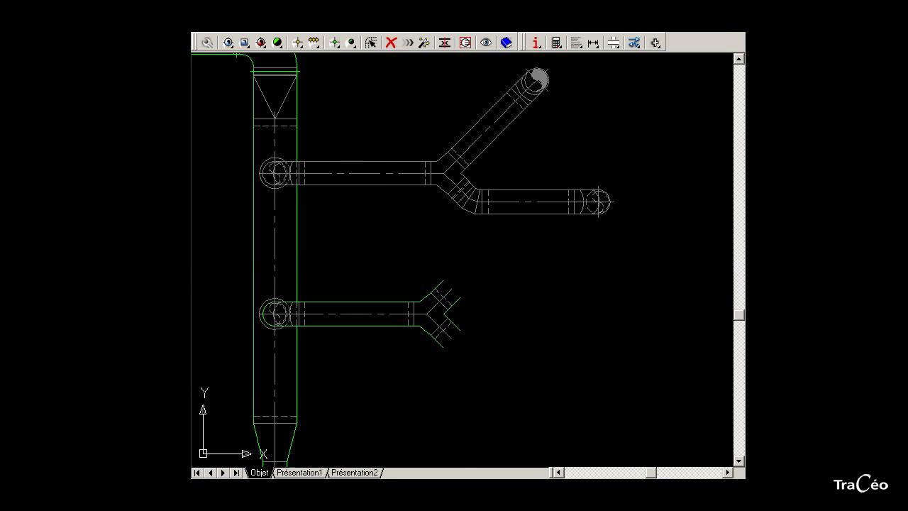
click(494, 252)
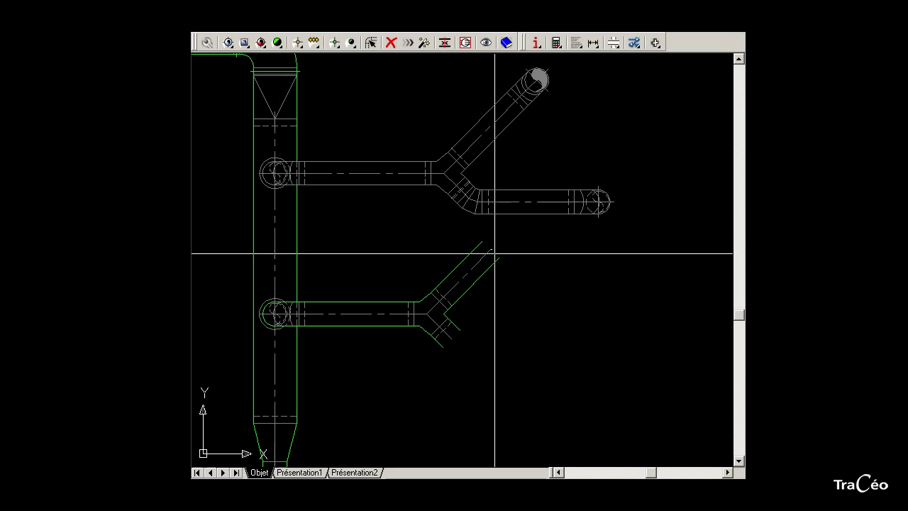
Step: End the Y's upper arm with an upward turn and continue its lower arm through a 45° elbow
right_click(494, 254)
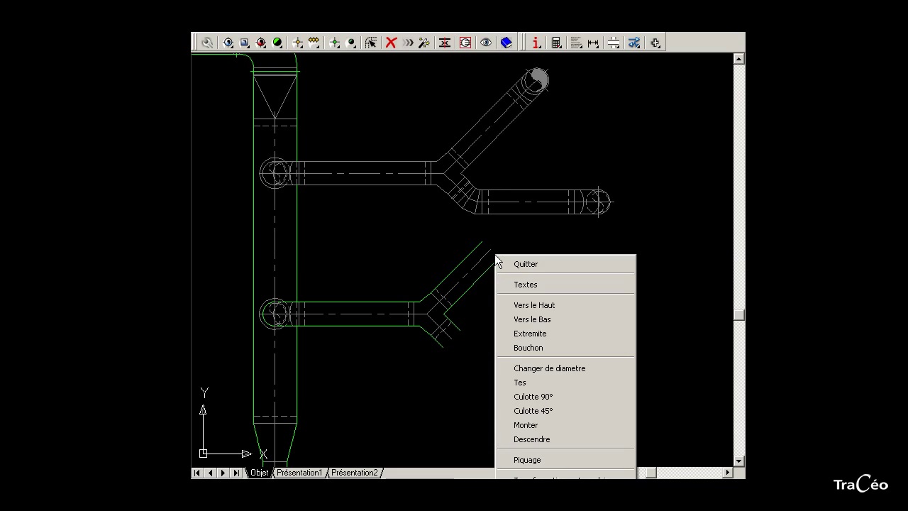
click(575, 307)
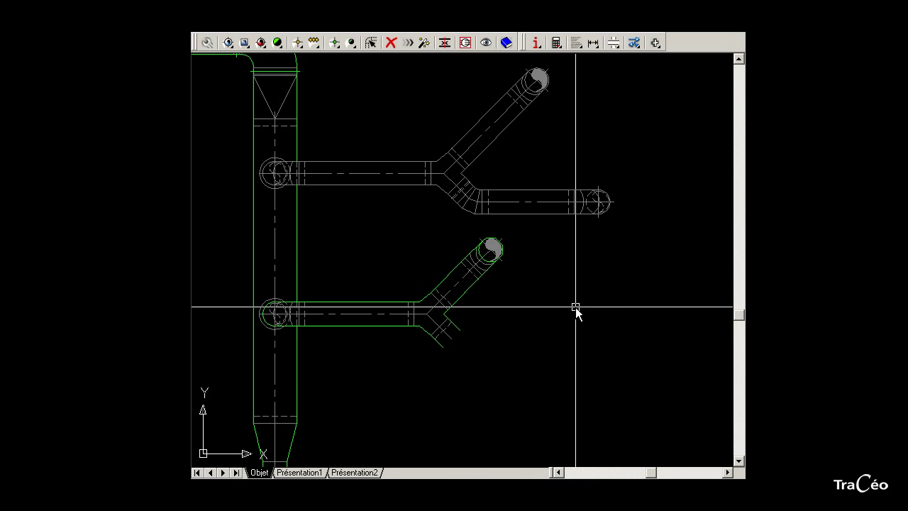
click(228, 44)
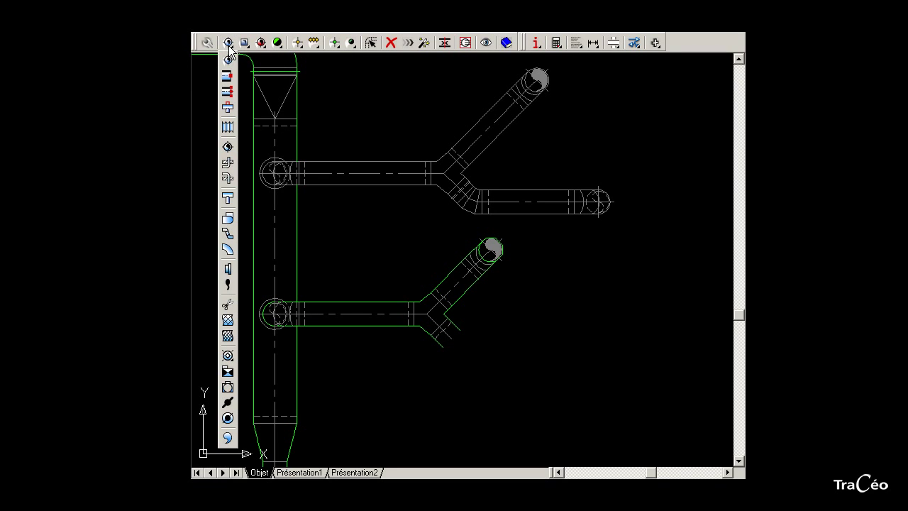
click(227, 91)
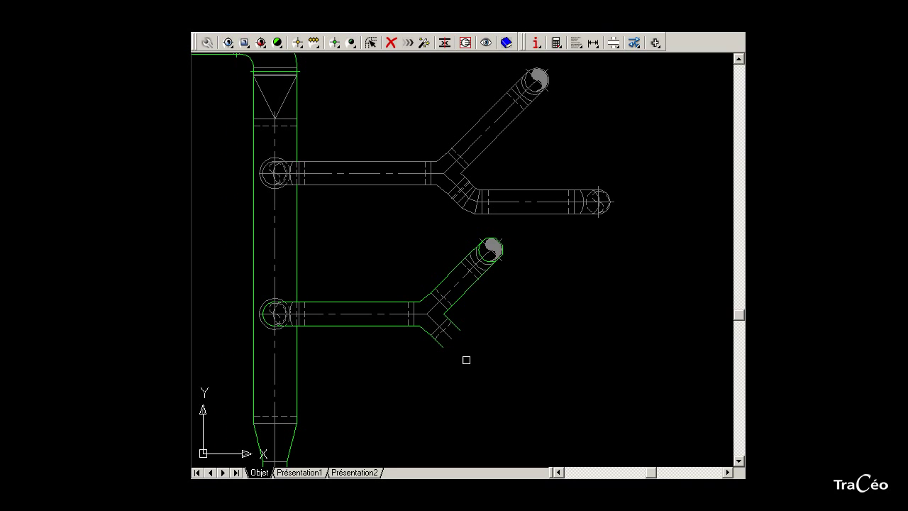
click(452, 339)
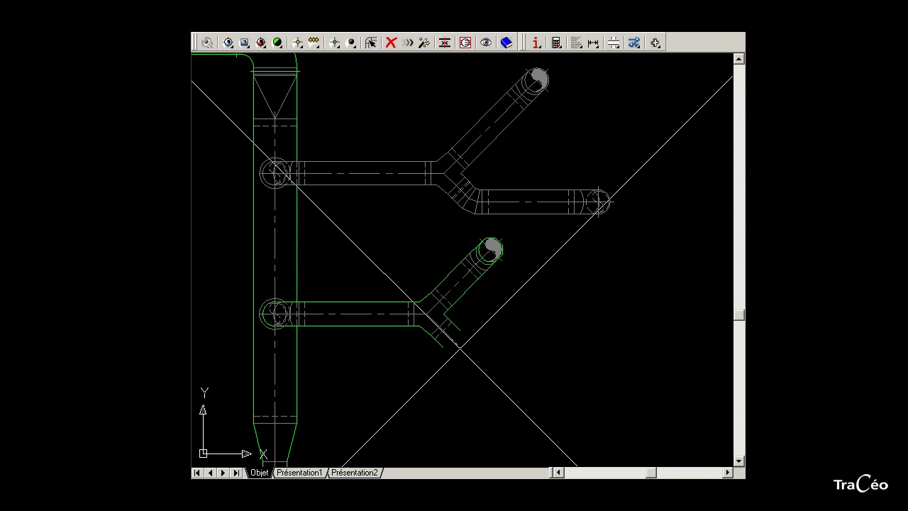
click(480, 361)
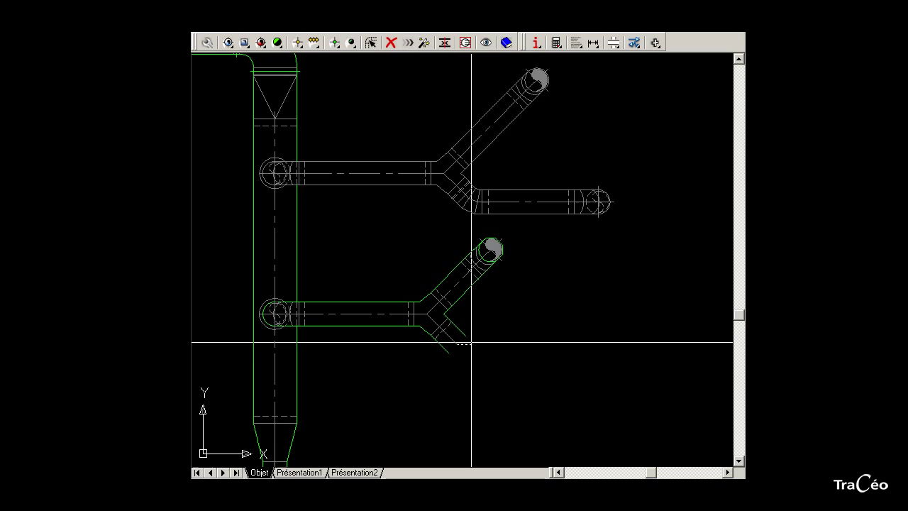